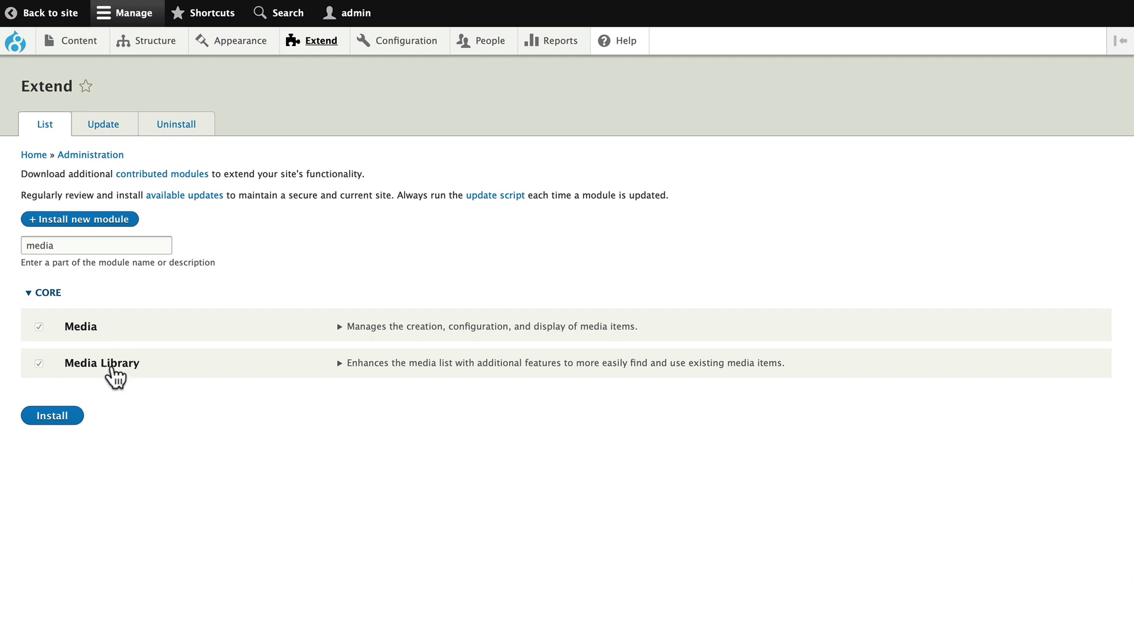
Open the media listing, scroll through the four image items and expand the first item's Edit dropdown.
mouse_move(319, 45)
mouse_move(74, 47)
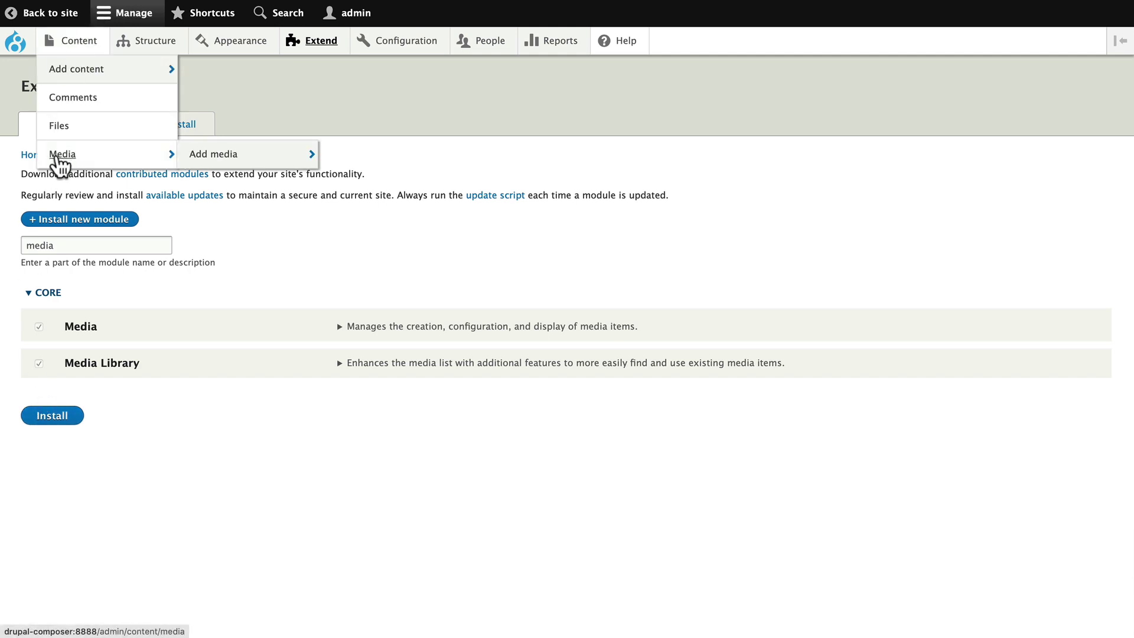
click(59, 158)
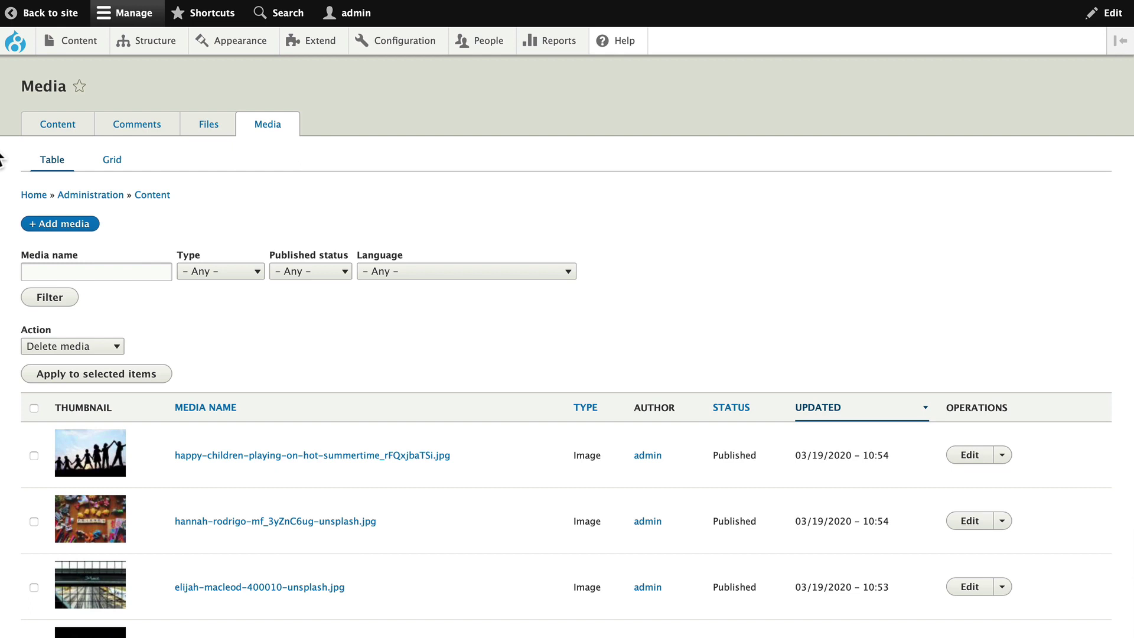
scroll(339, 396, down, 3)
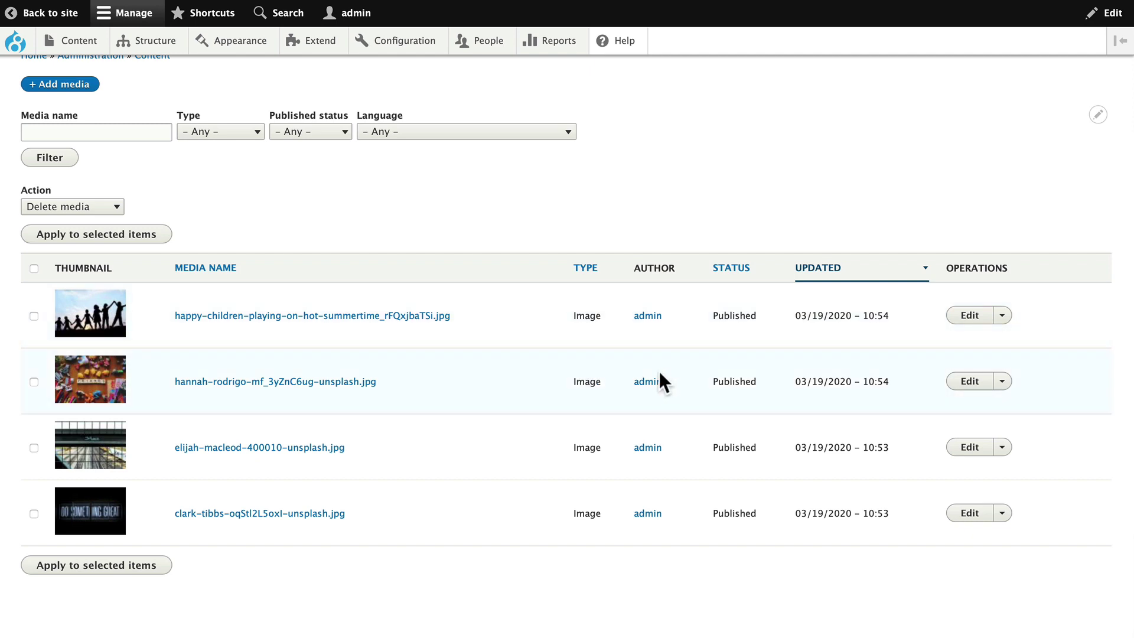
click(1003, 319)
Review the Tags terms (Banner, Hero, Office, Animals, People/Kids, Signs), then return to the Taxonomy overview.
mouse_move(145, 42)
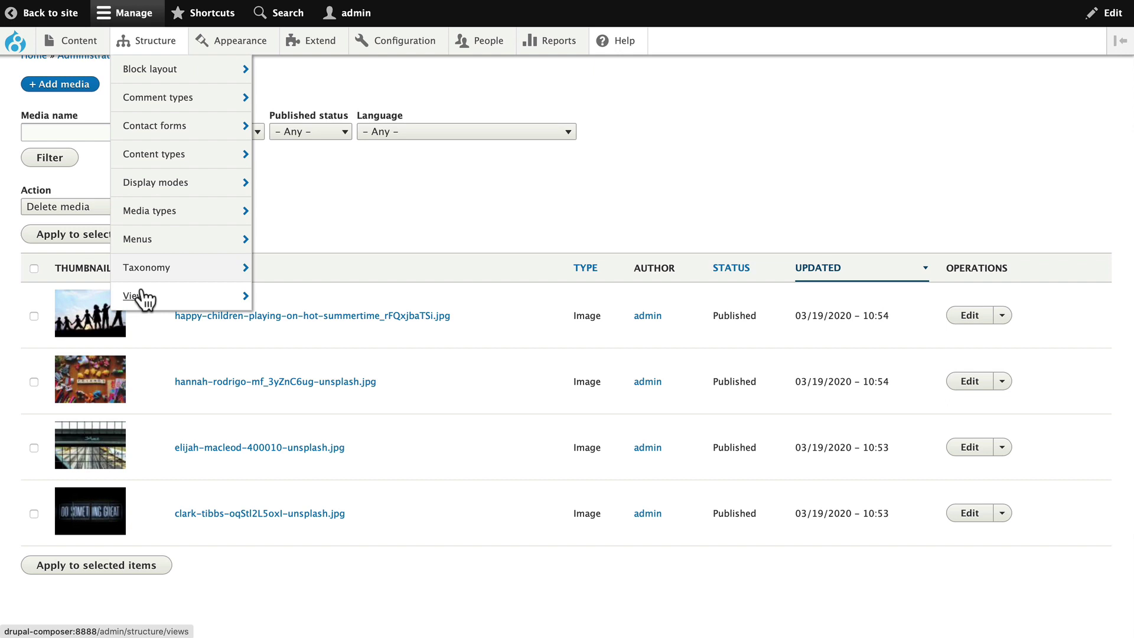
mouse_move(138, 271)
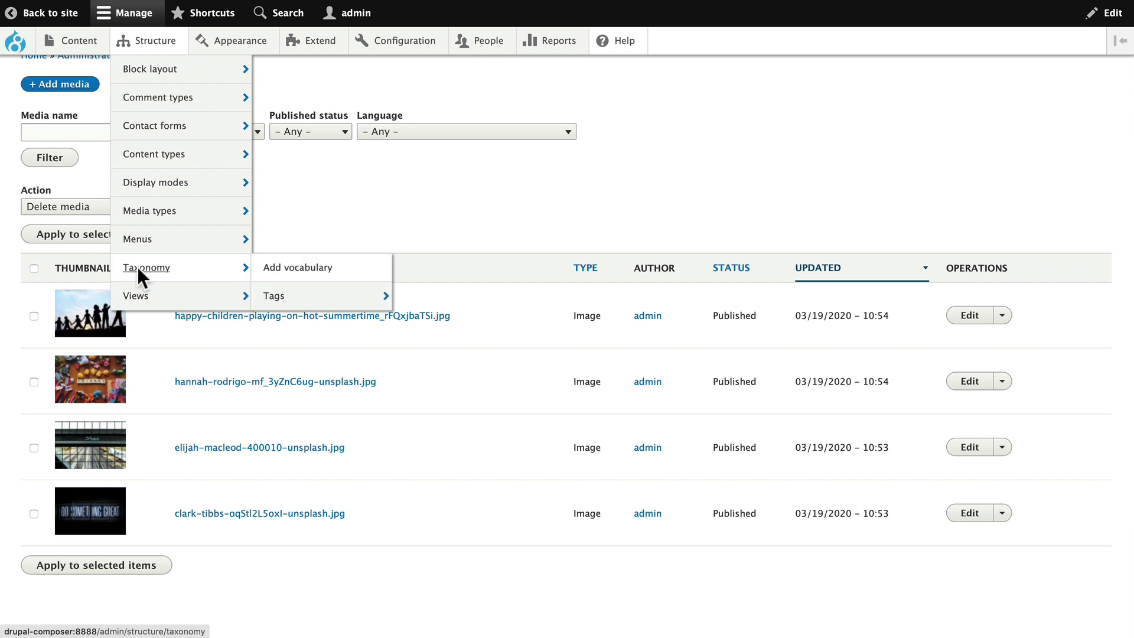
click(142, 269)
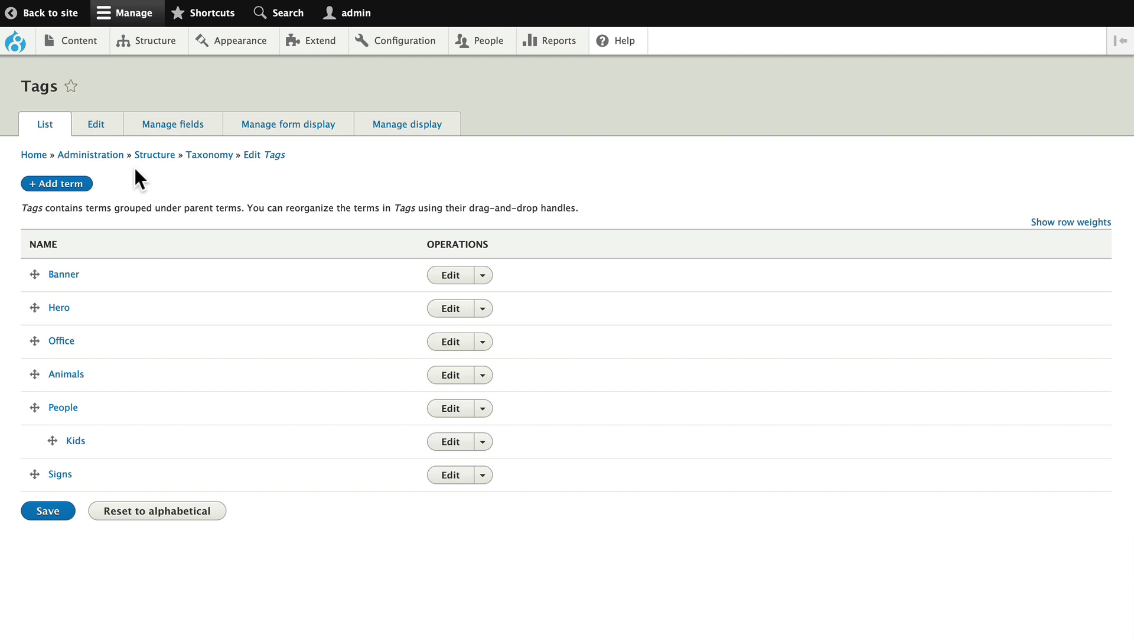
key(alt+Left)
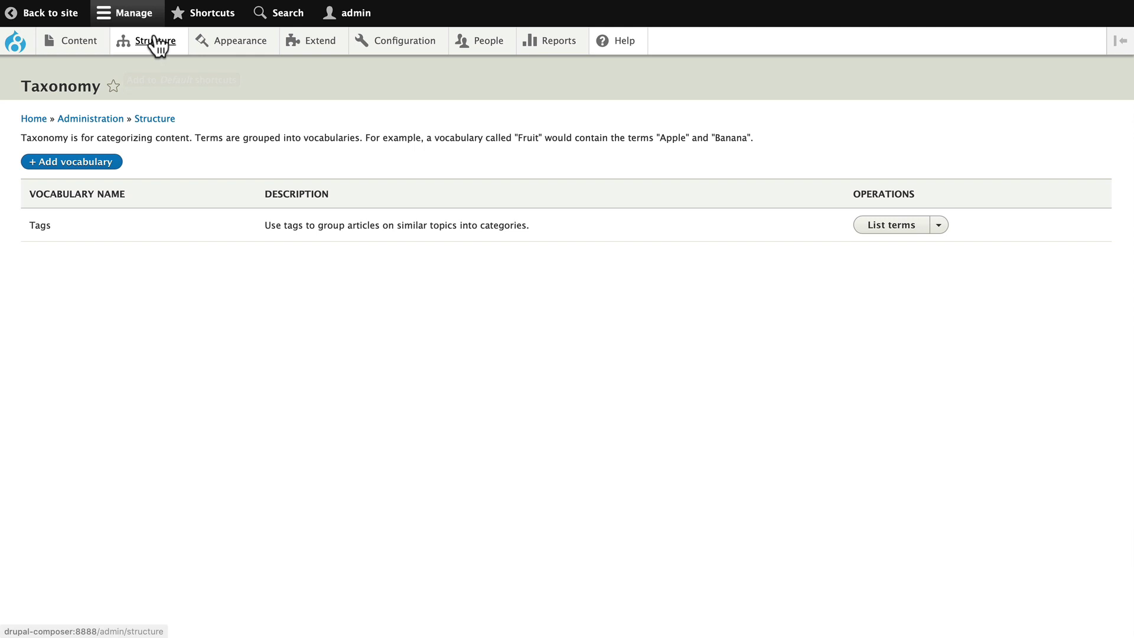
Go to Manage fields for the Image media type.
mouse_move(157, 43)
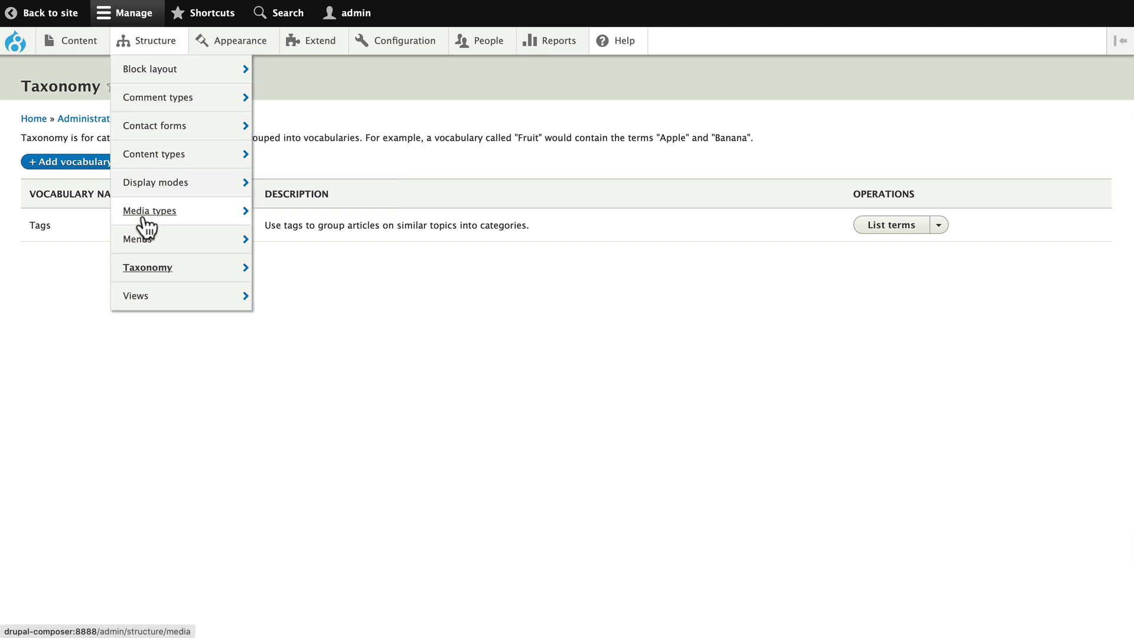
mouse_move(143, 225)
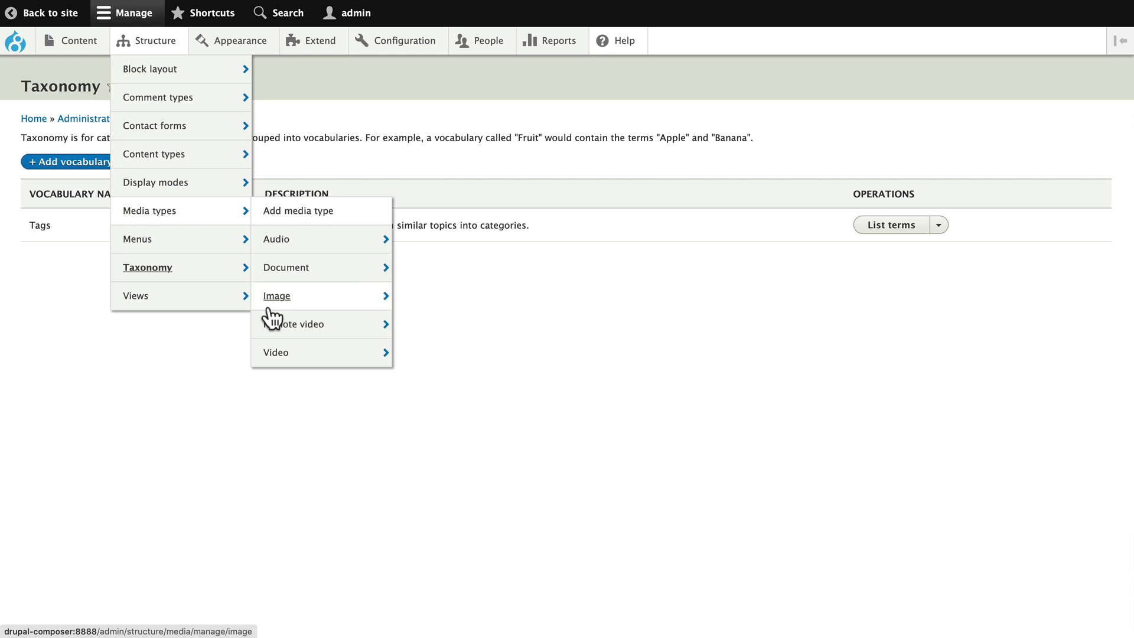
mouse_move(273, 304)
click(436, 299)
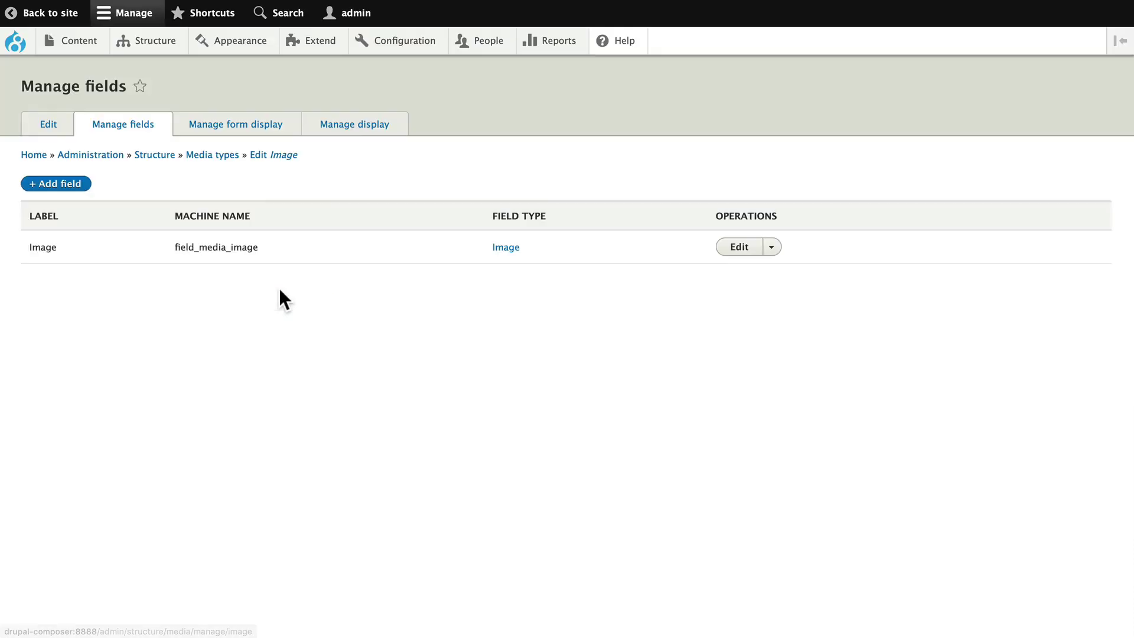
Add a Taxonomy term field labelled 'Image Tags' and continue to its settings.
click(58, 184)
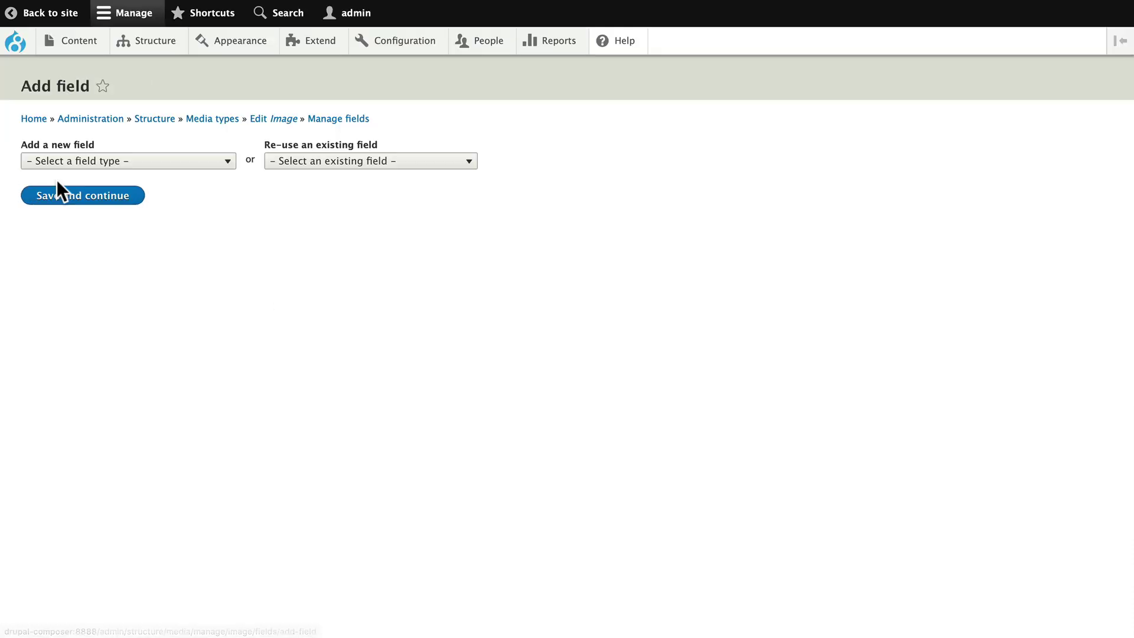
click(166, 169)
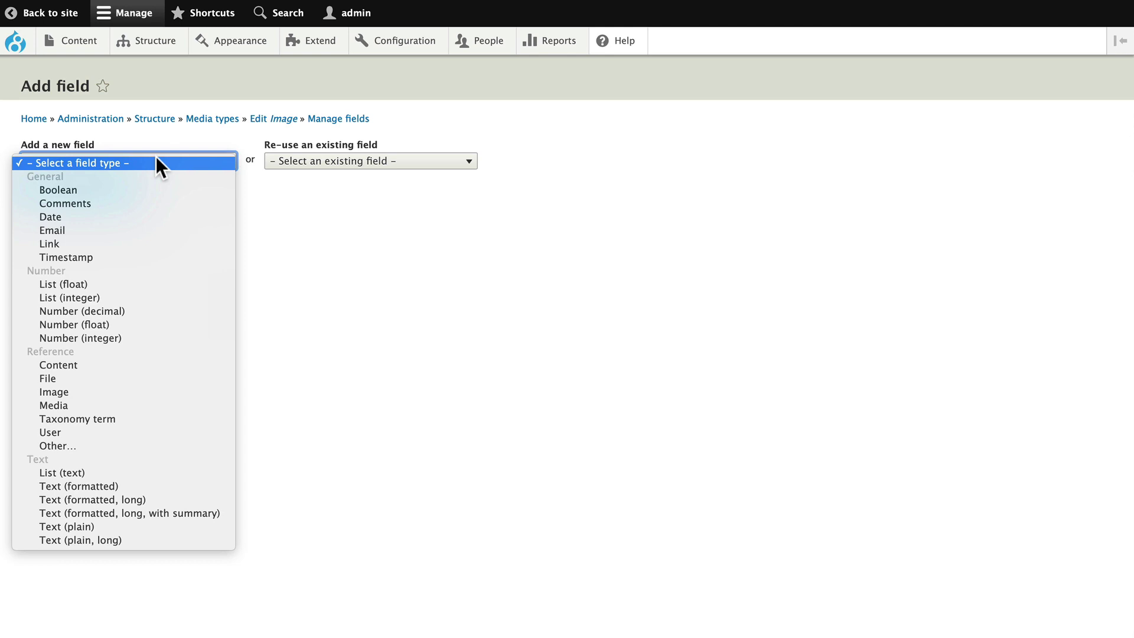
click(83, 418)
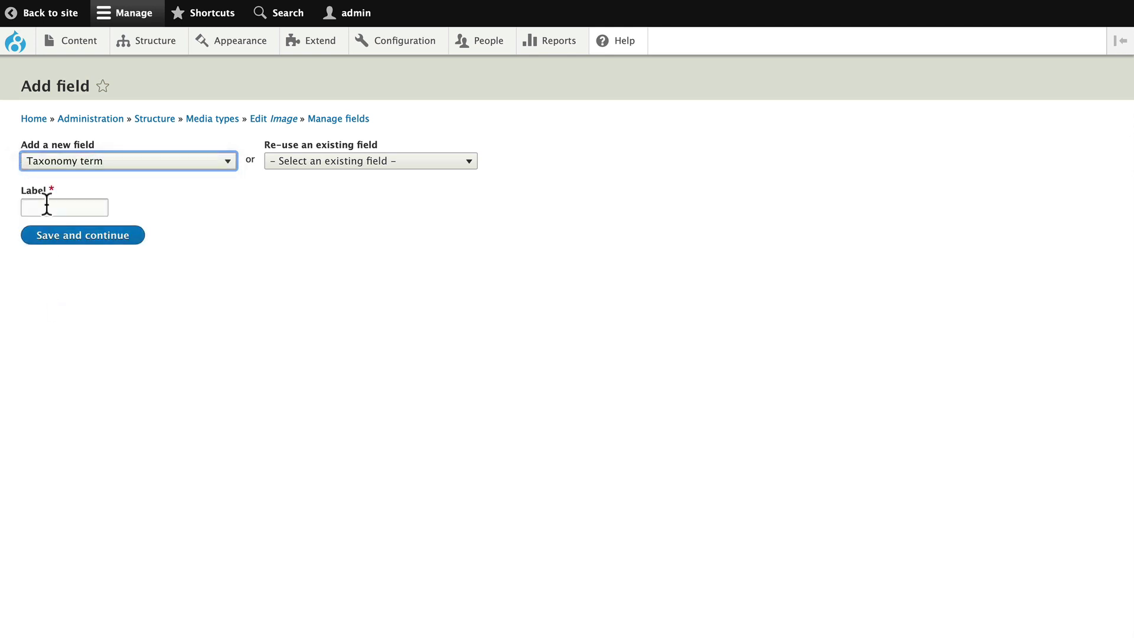
click(46, 206)
text(Tags)
click(23, 208)
text(Image)
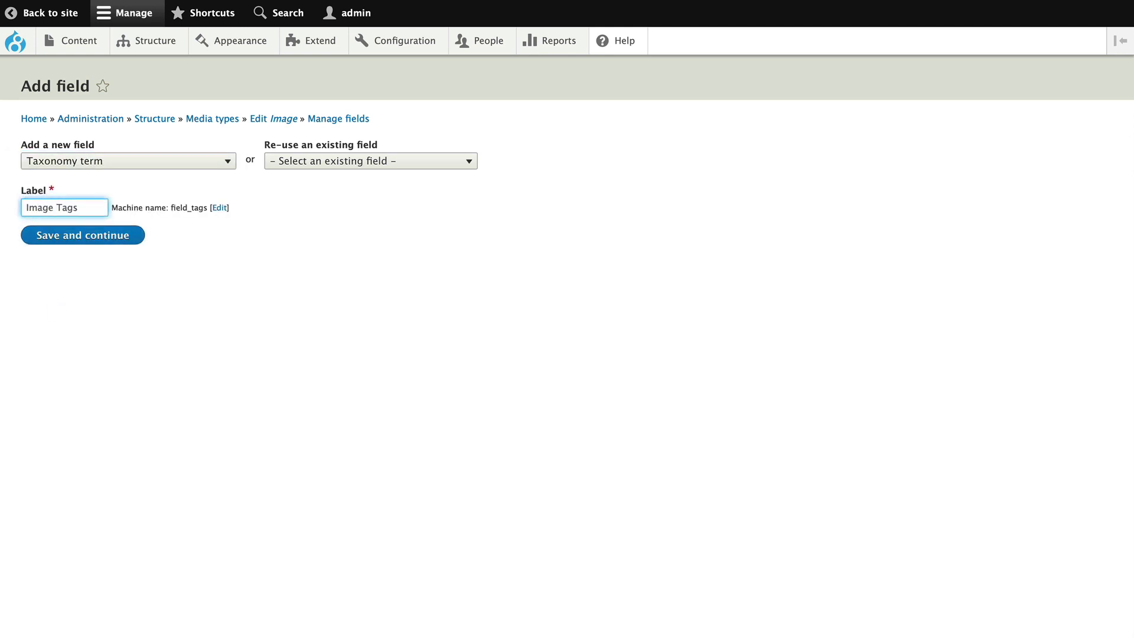
click(54, 241)
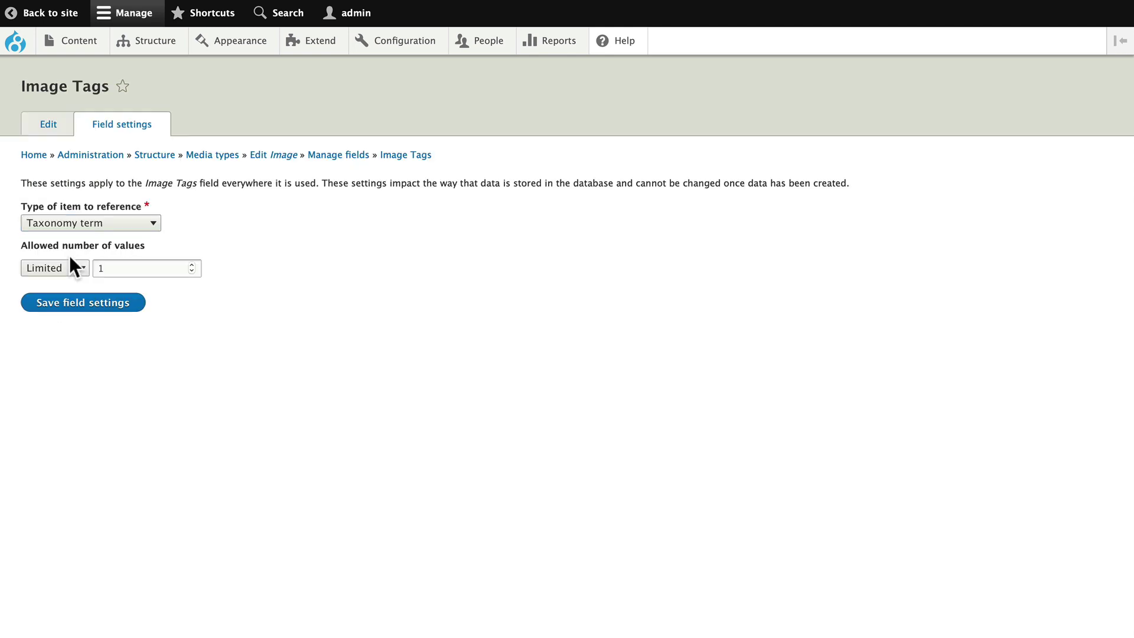
Give Image Tags unlimited values and restrict it to the Tags vocabulary.
click(69, 258)
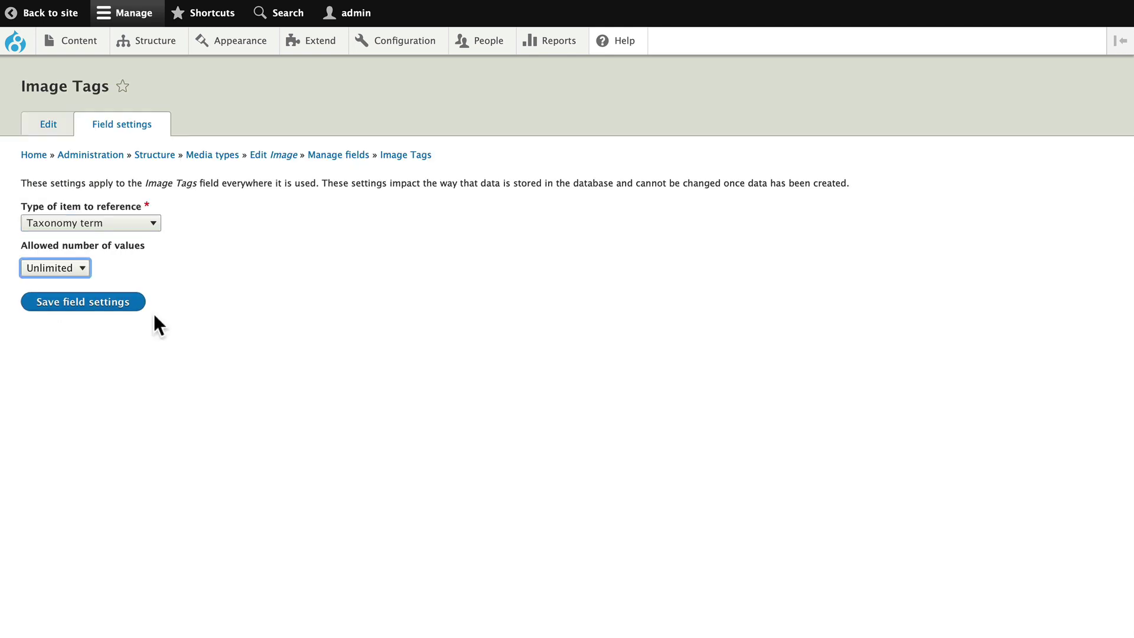
click(88, 304)
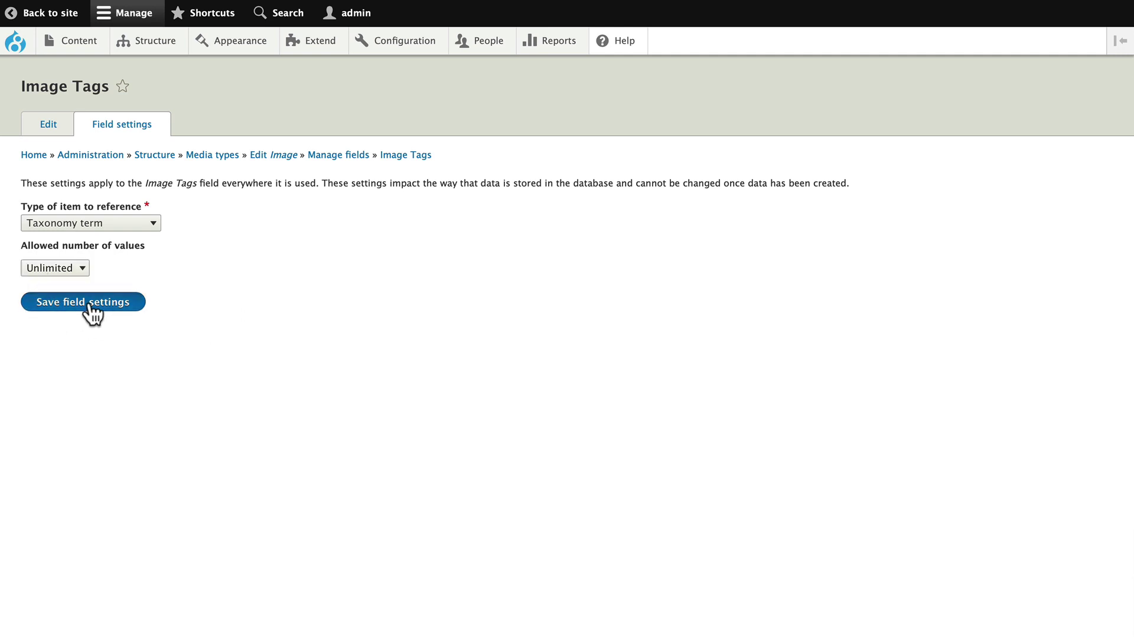
scroll(38, 382, down, 2)
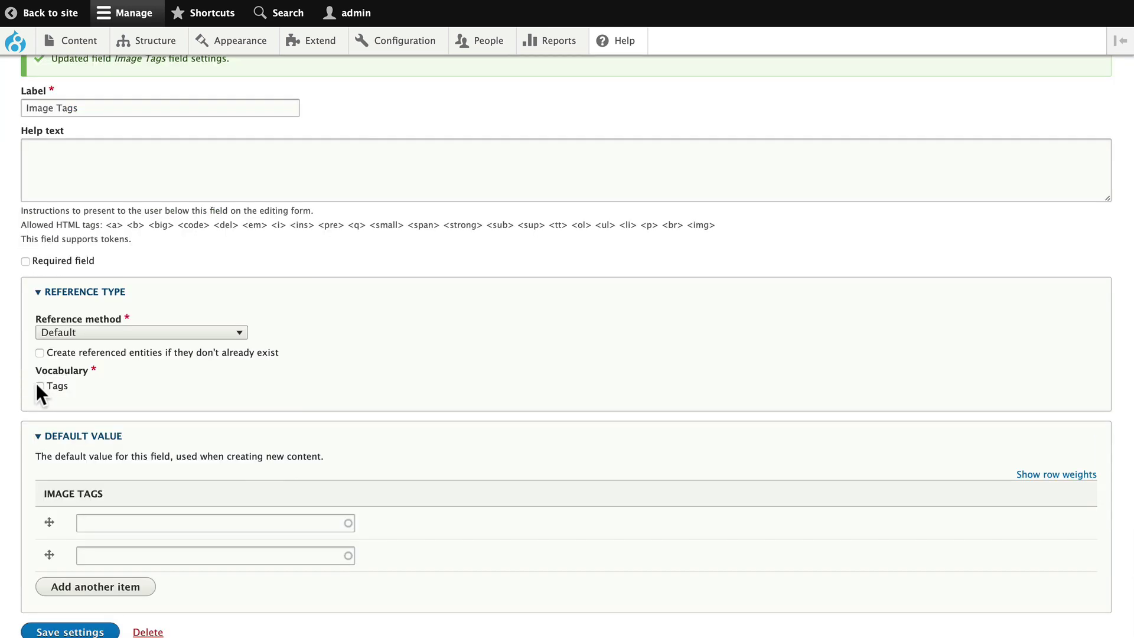
click(40, 386)
scroll(109, 360, down, 2)
Save the Image Tags field configuration and go to the media listing.
click(70, 566)
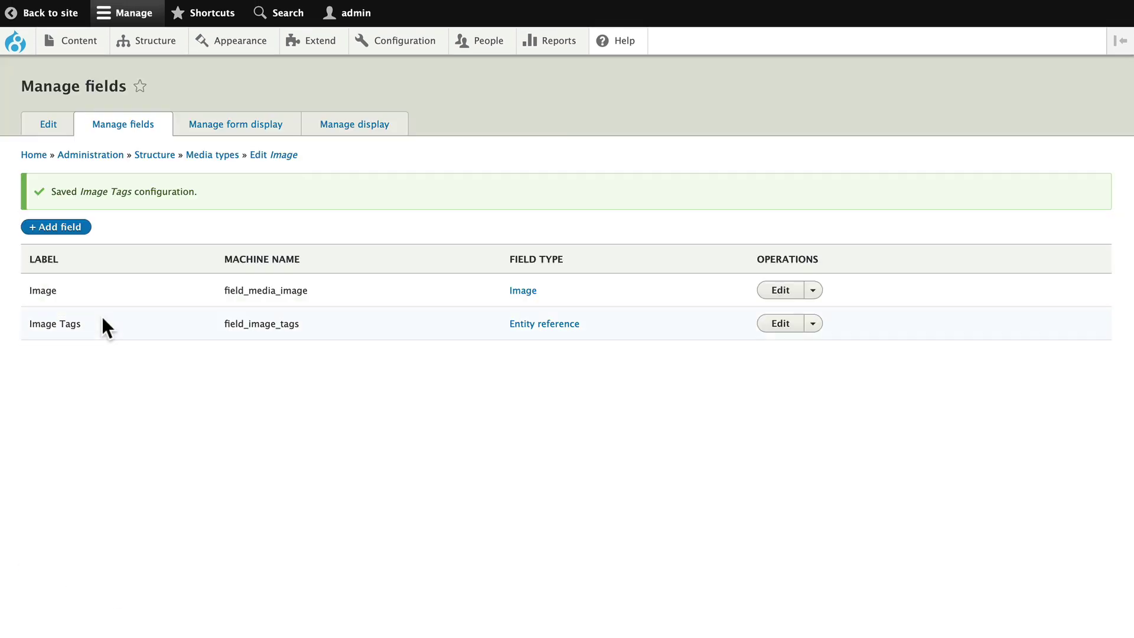
mouse_move(87, 47)
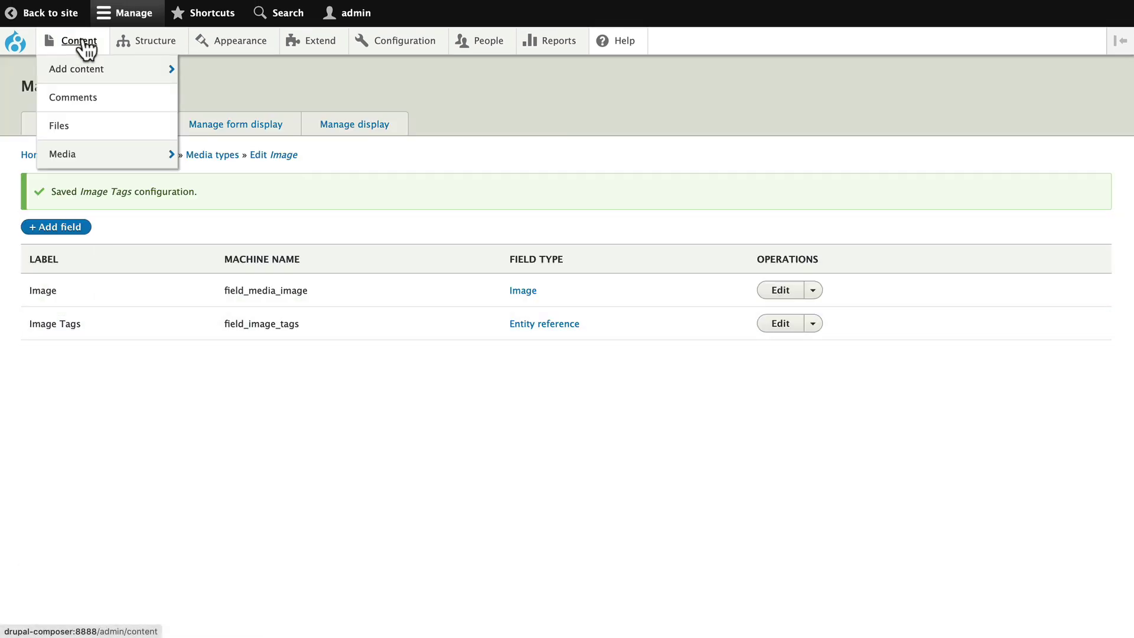
click(65, 155)
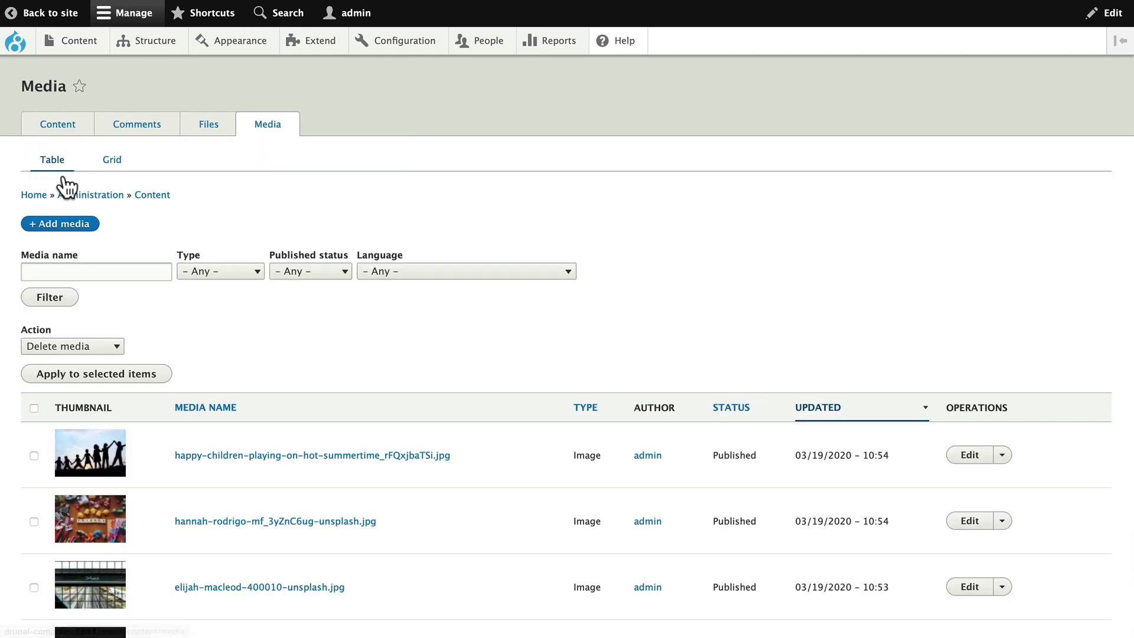
Tag the happy children image with Kids and People.
click(970, 455)
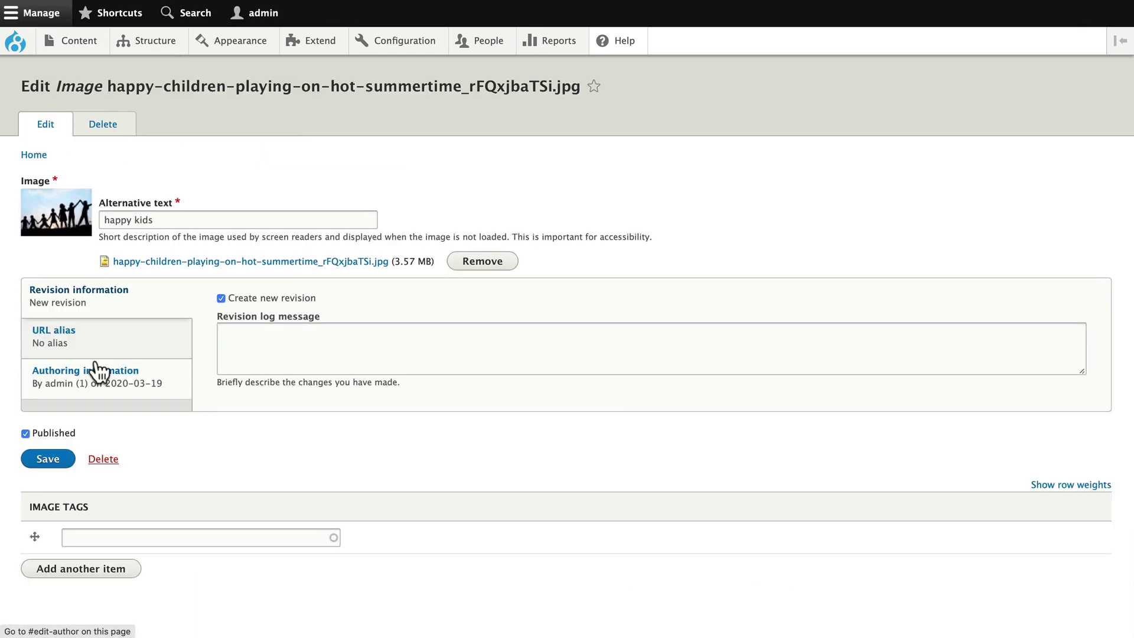
click(111, 536)
text(ki)
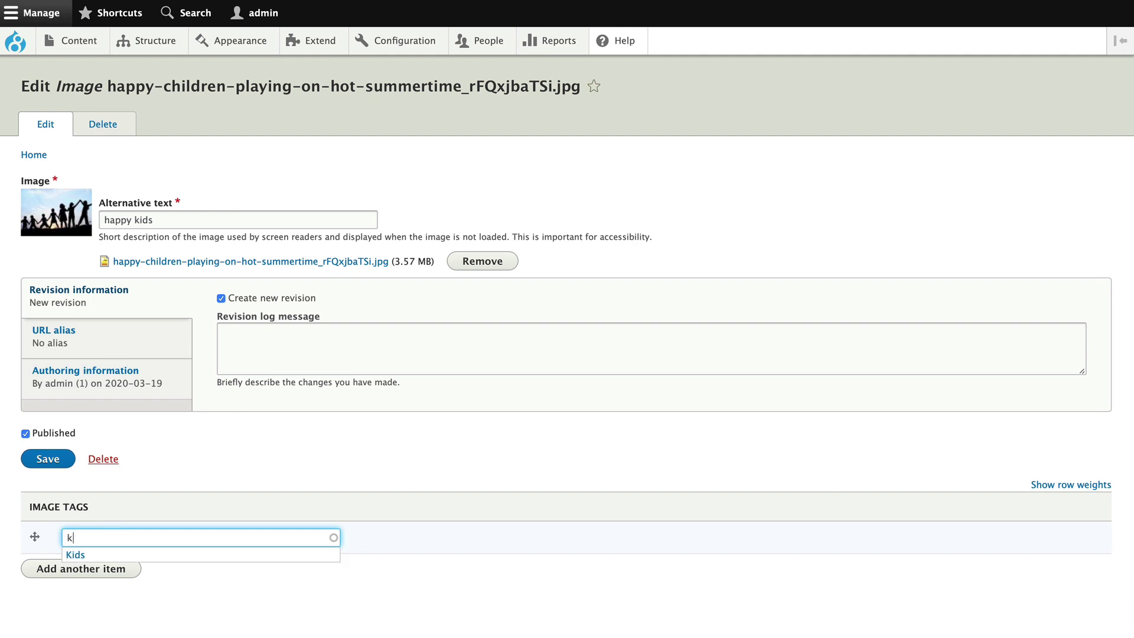
click(83, 555)
click(78, 578)
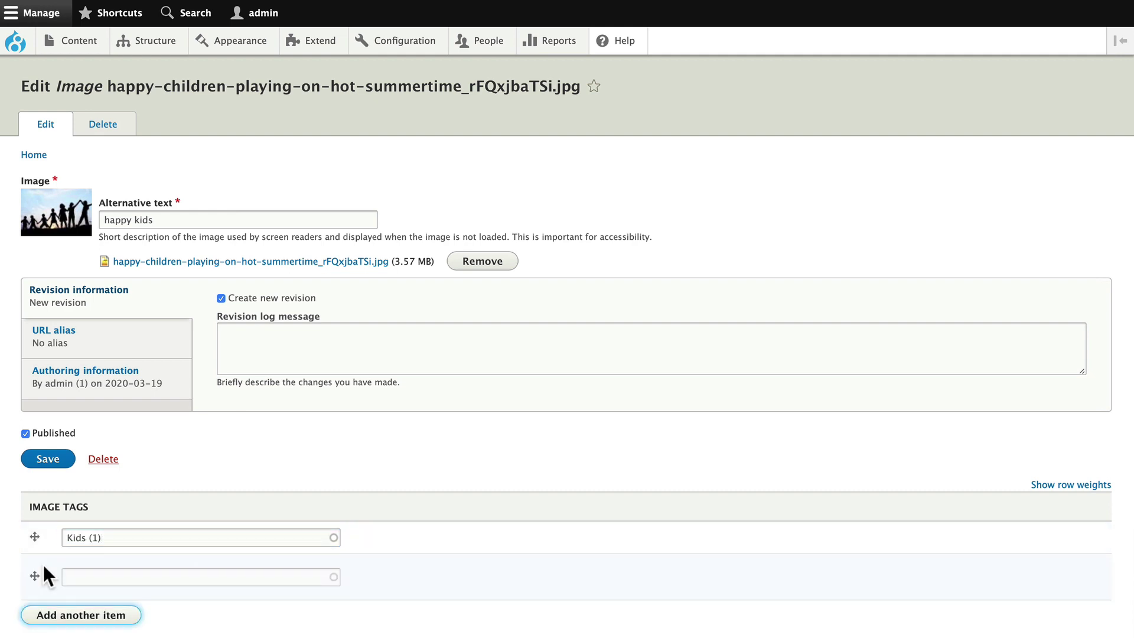
click(79, 576)
text(p)
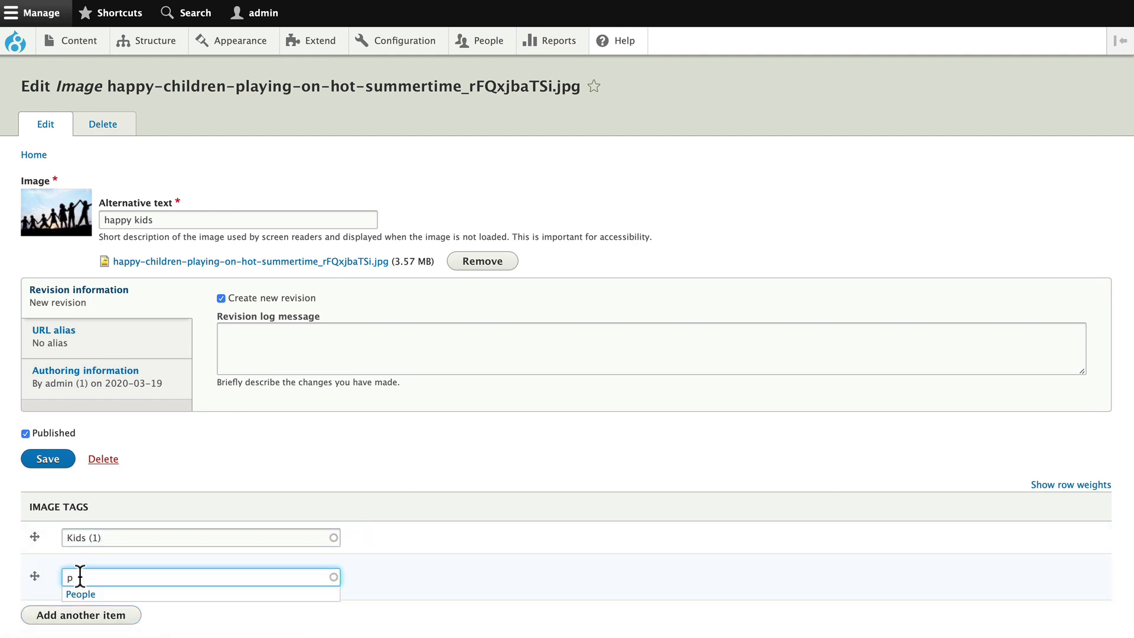
click(77, 598)
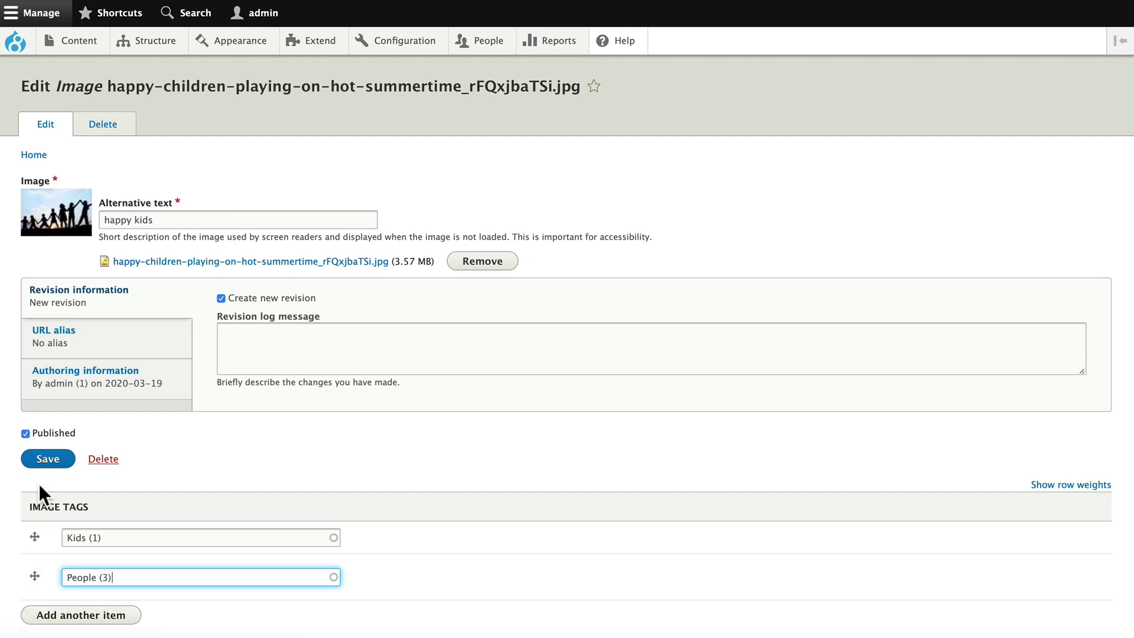
scroll(38, 484, down, 2)
Save the happy children image, leaving it as the most recently updated media item.
click(48, 411)
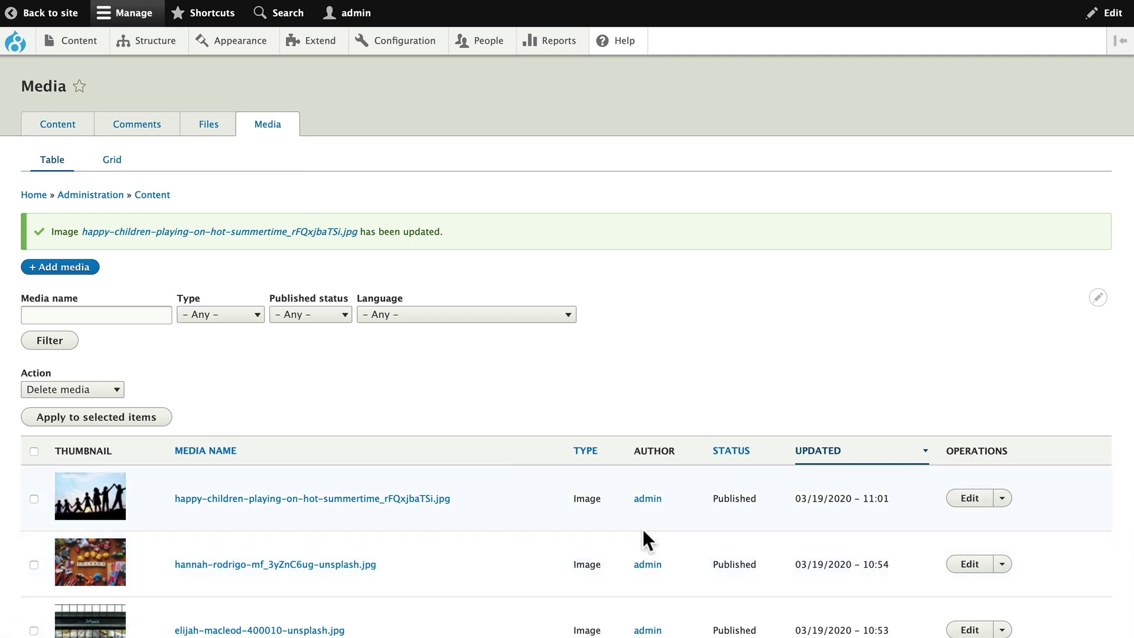
scroll(495, 389, down, 3)
scroll(495, 388, up, 3)
Duplicate the Media view from the Views list.
mouse_move(154, 41)
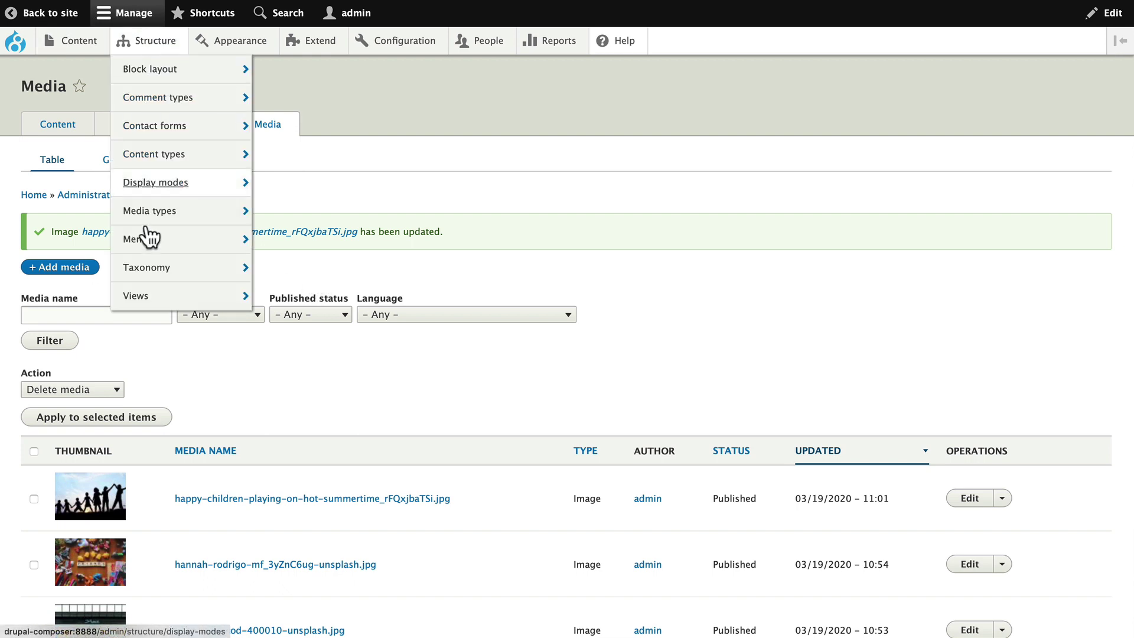
click(139, 298)
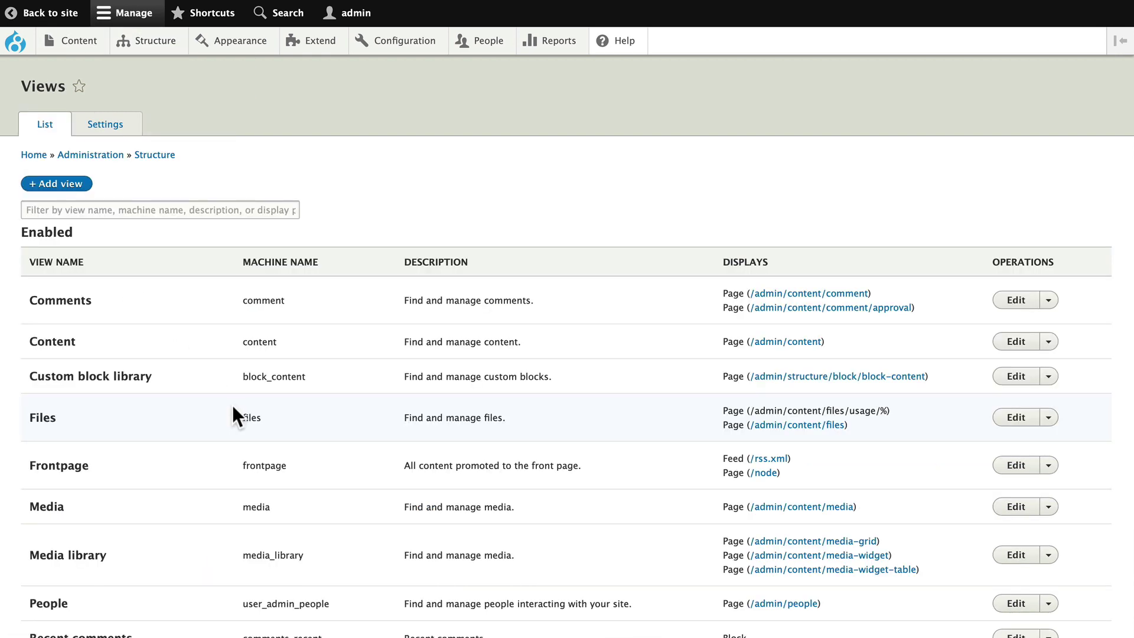
scroll(233, 406, down, 3)
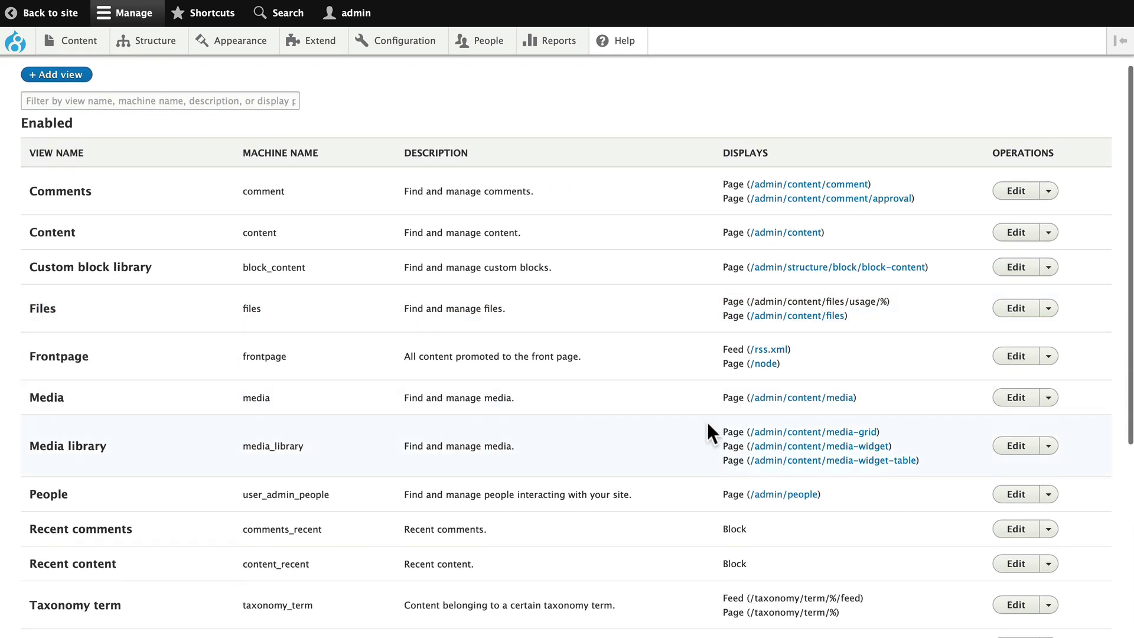
click(1050, 398)
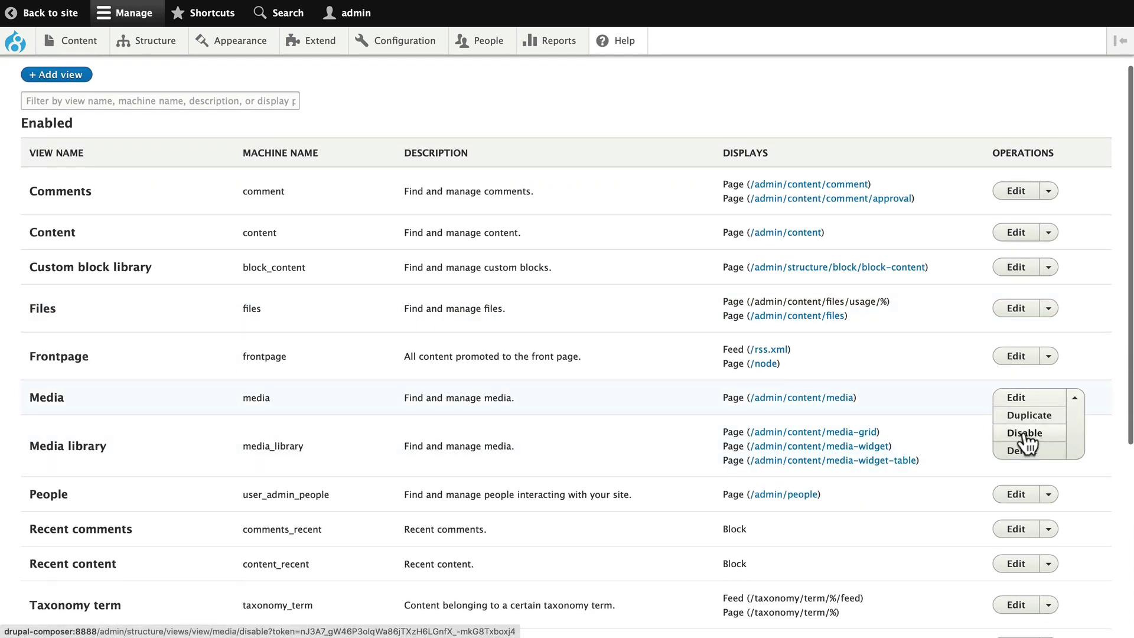
click(962, 421)
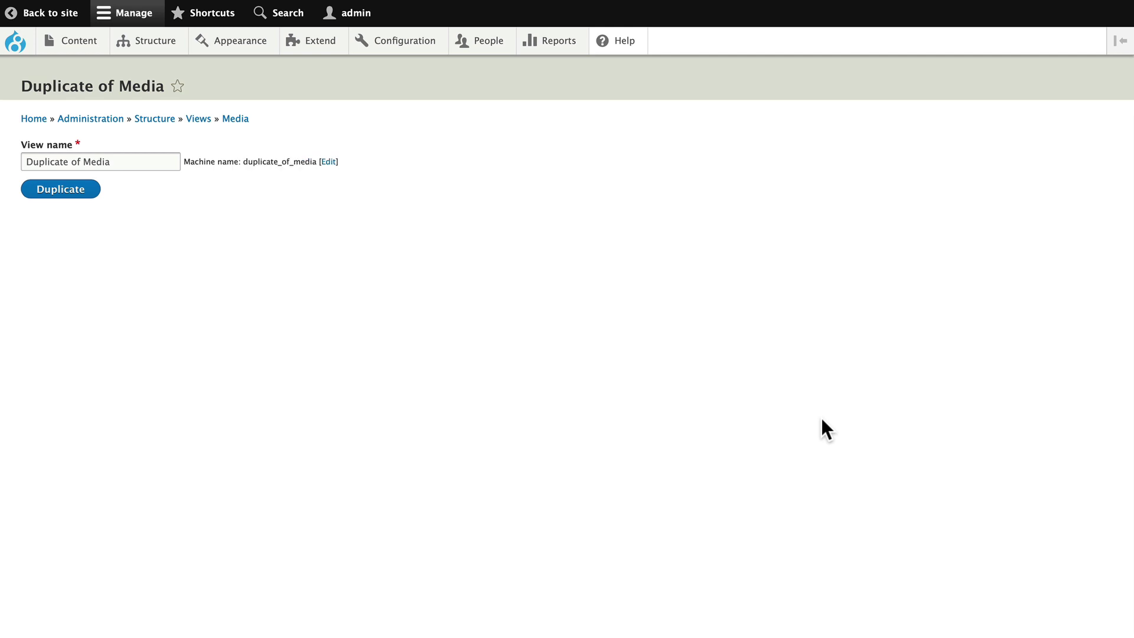
key(Return)
scroll(101, 305, down, 3)
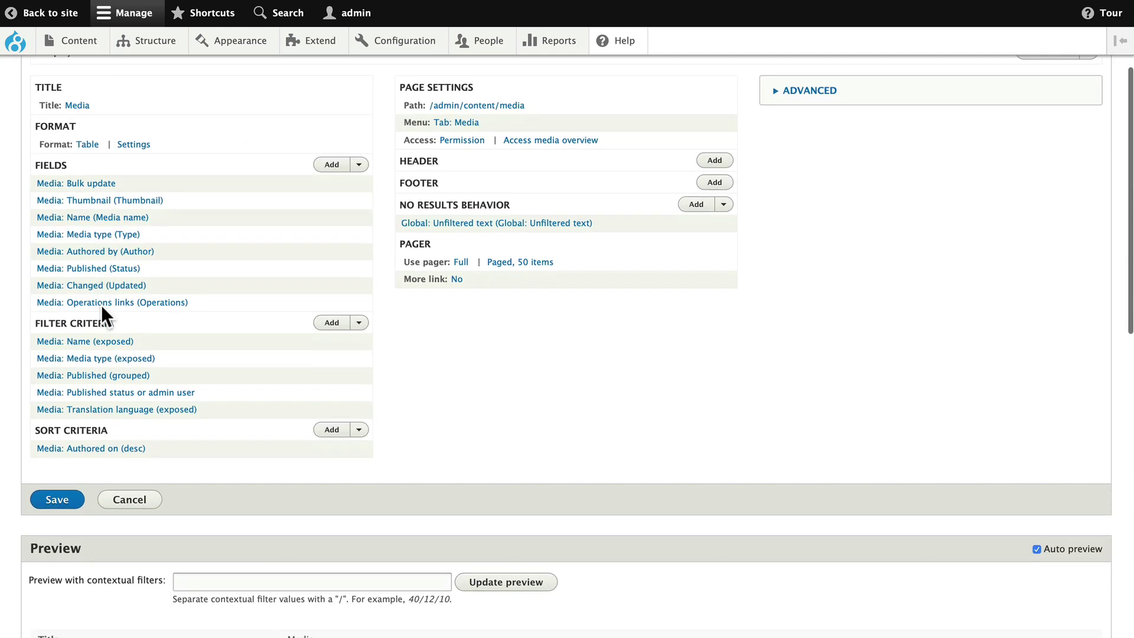
Add the Image Tags field to the duplicated view's fields.
click(335, 166)
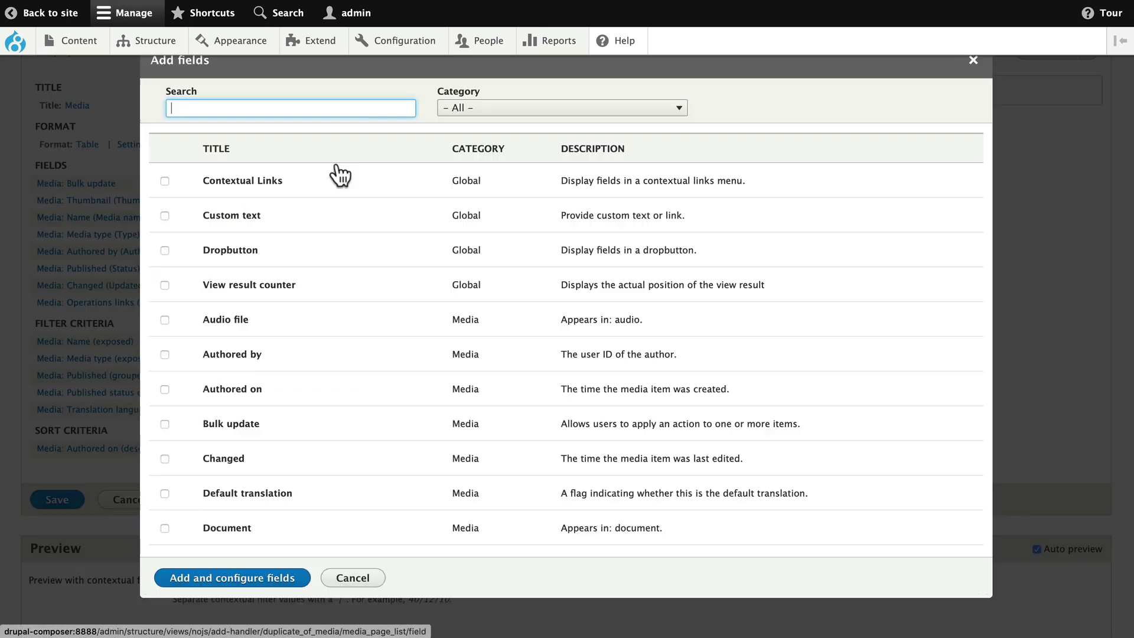
text(tag)
click(251, 188)
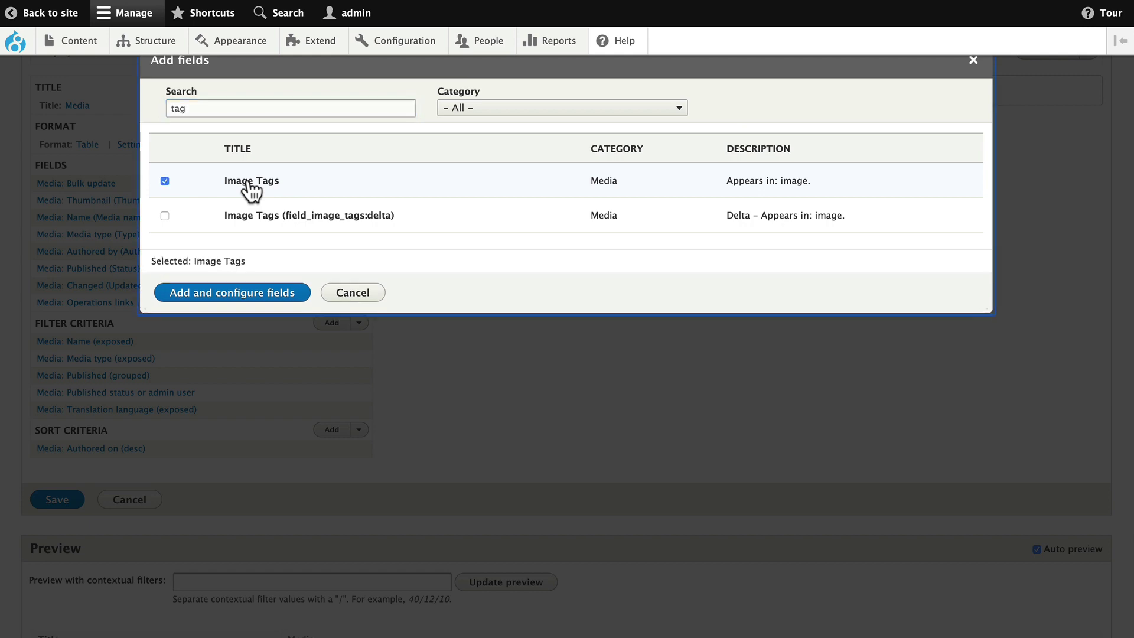
click(232, 270)
click(184, 549)
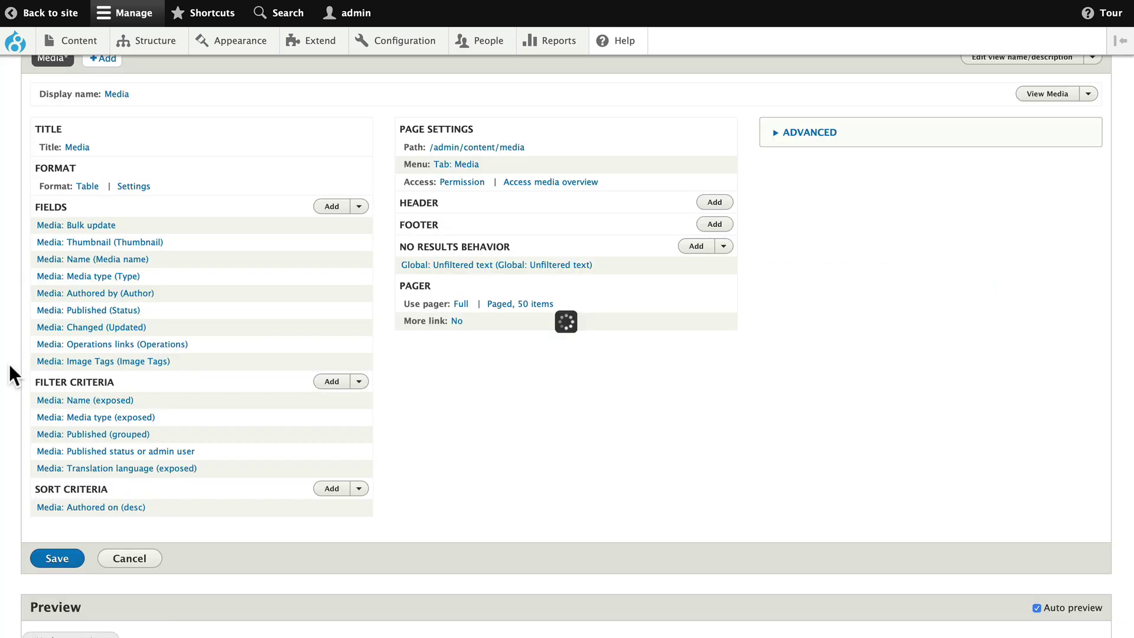
Add an exposed Image Tags autocomplete filter labelled 'Image Tags' to the duplicated view.
click(332, 383)
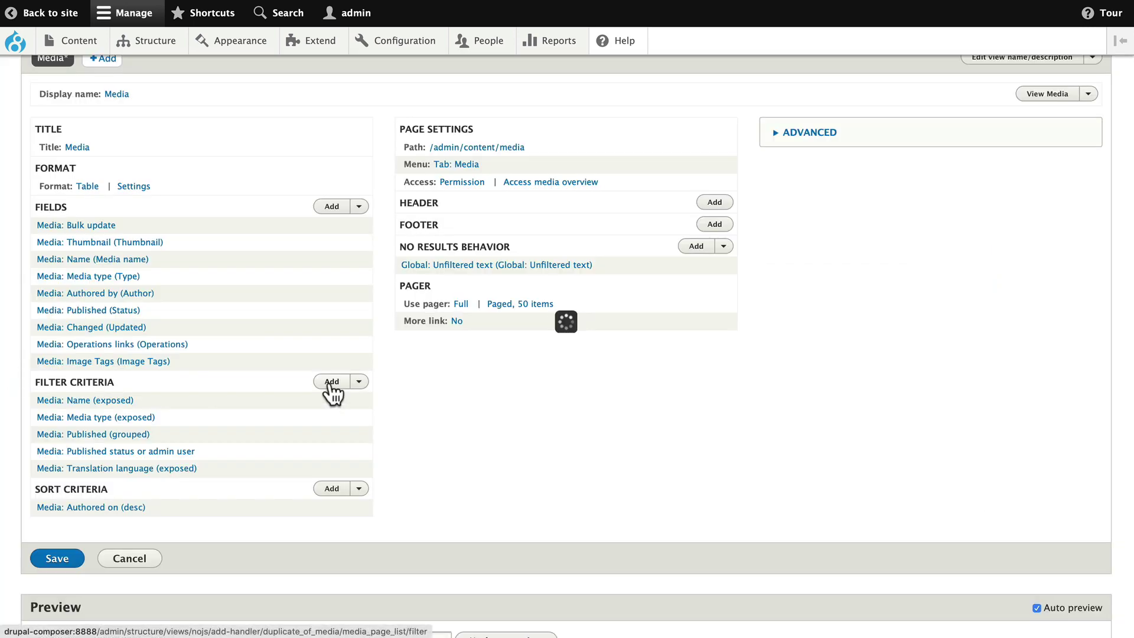
text(tag)
click(245, 188)
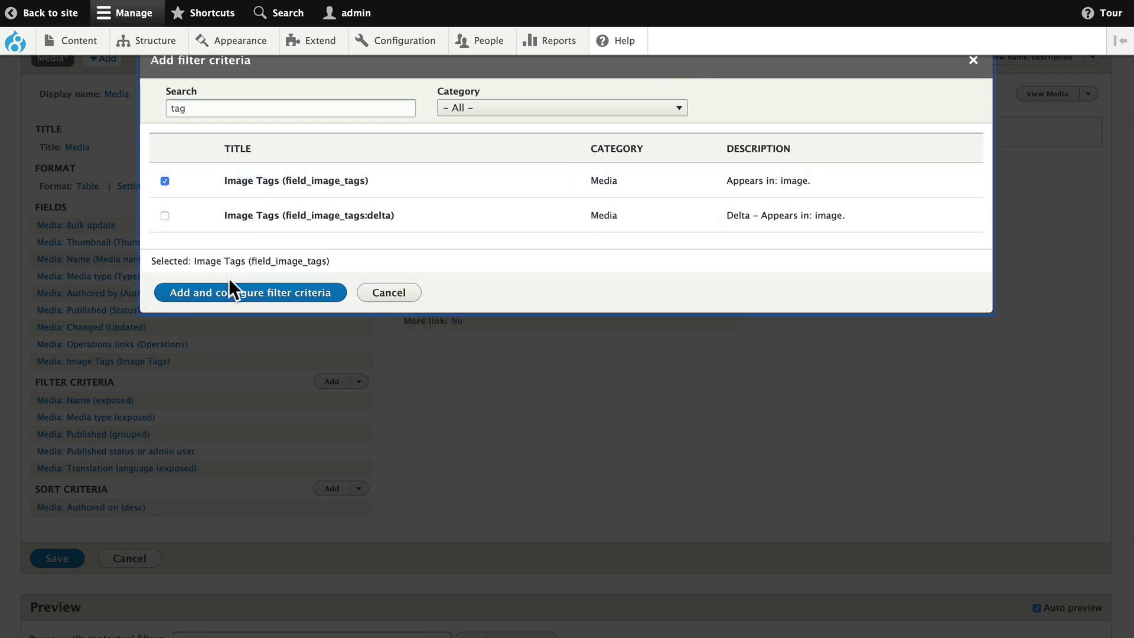
click(232, 291)
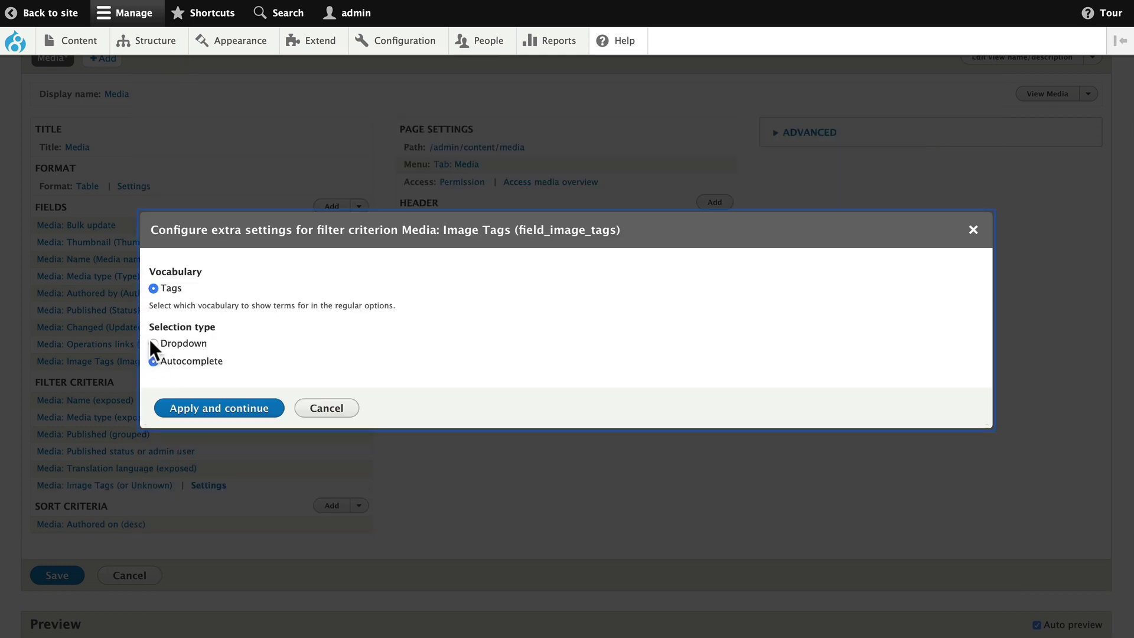
click(215, 410)
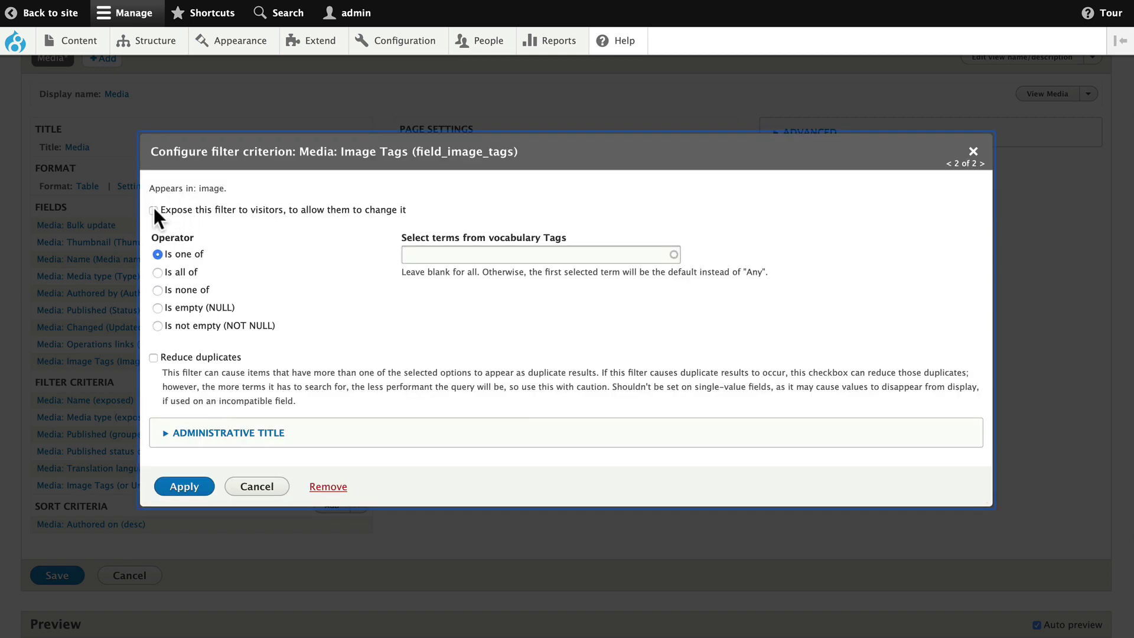
click(154, 209)
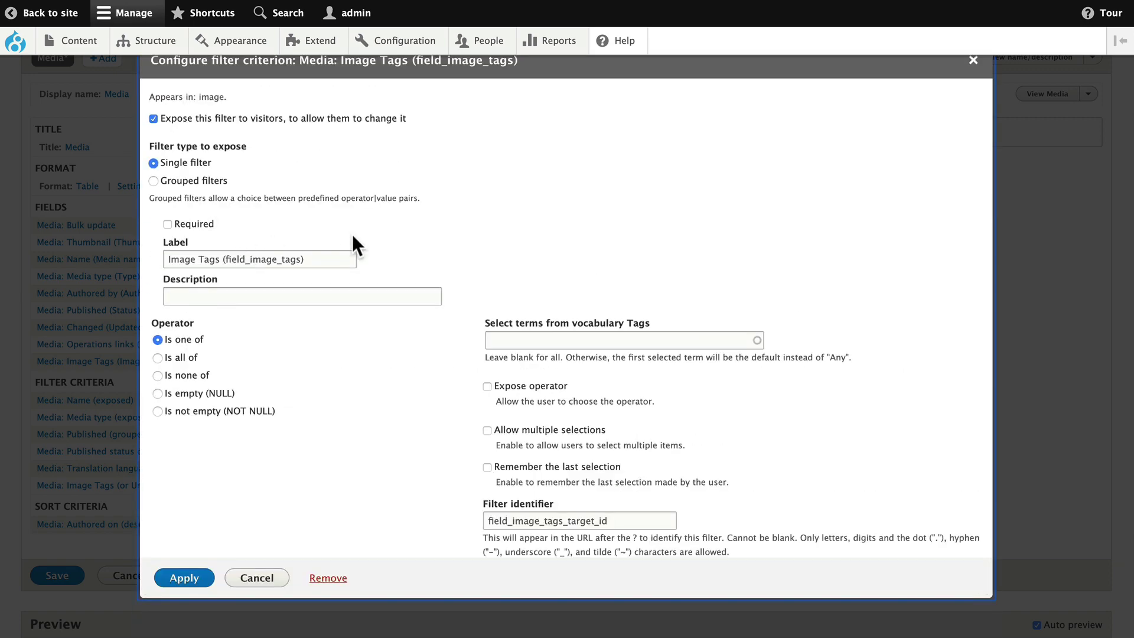
drag(220, 259, 335, 259)
key(BackSpace)
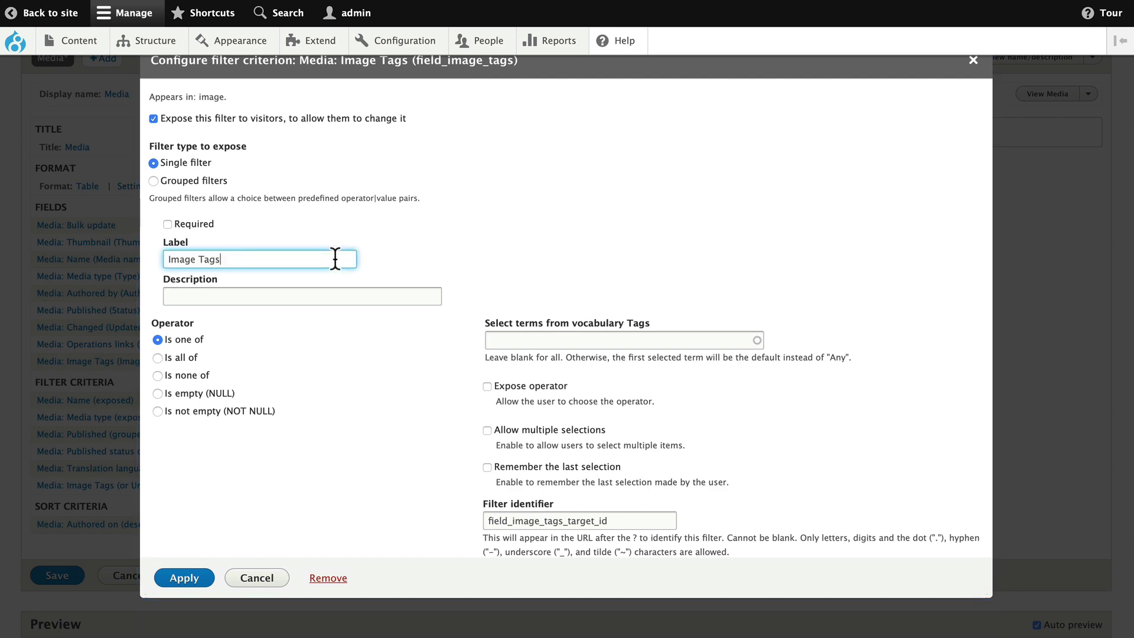
click(184, 577)
Save the duplicated view and go to the media listing.
click(54, 579)
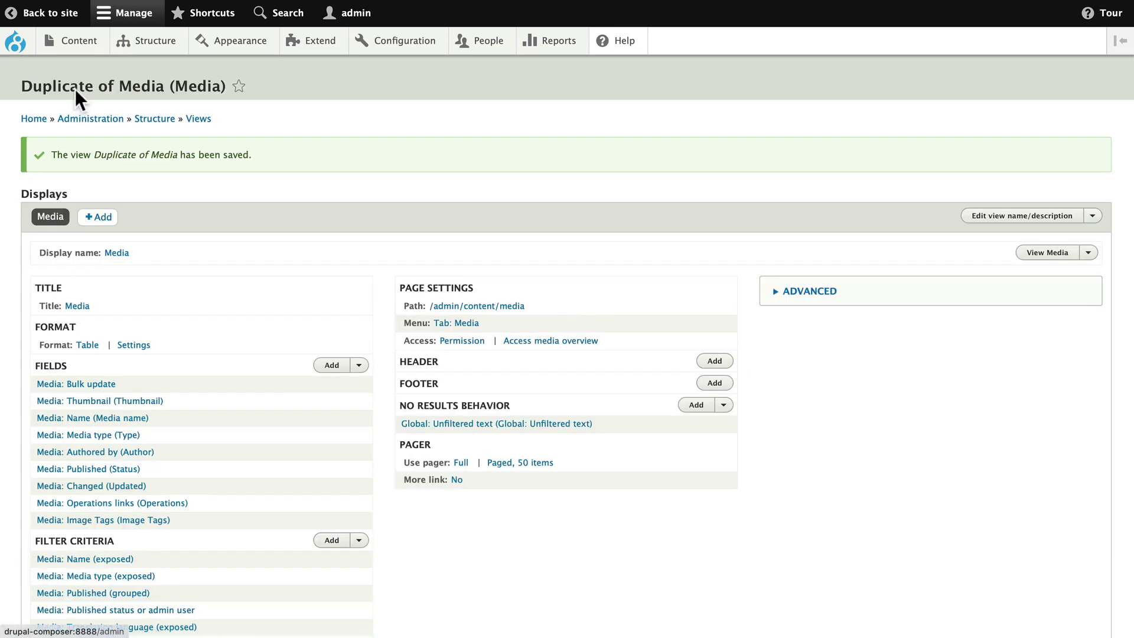
mouse_move(77, 41)
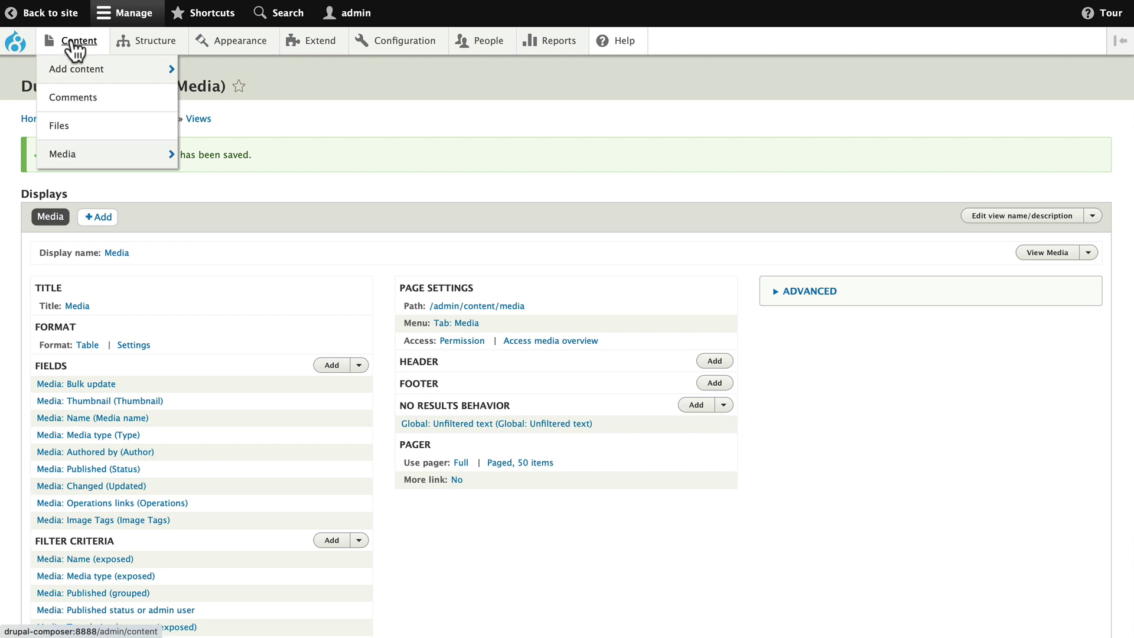
click(62, 156)
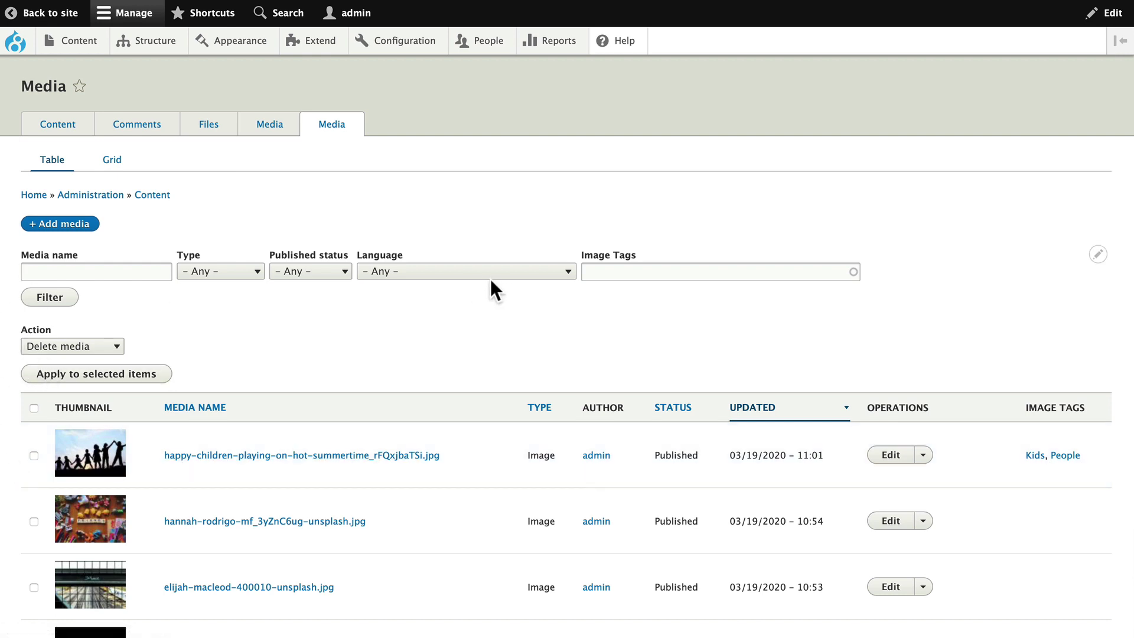
Filter the media list by the Image Tags value Kids.
click(632, 271)
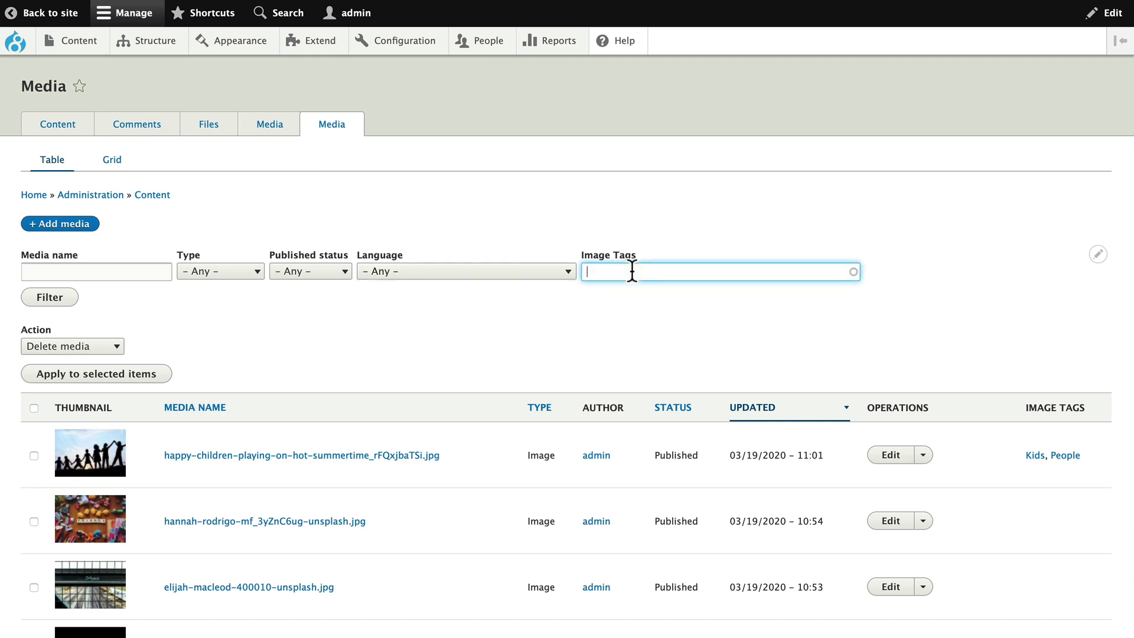
click(608, 300)
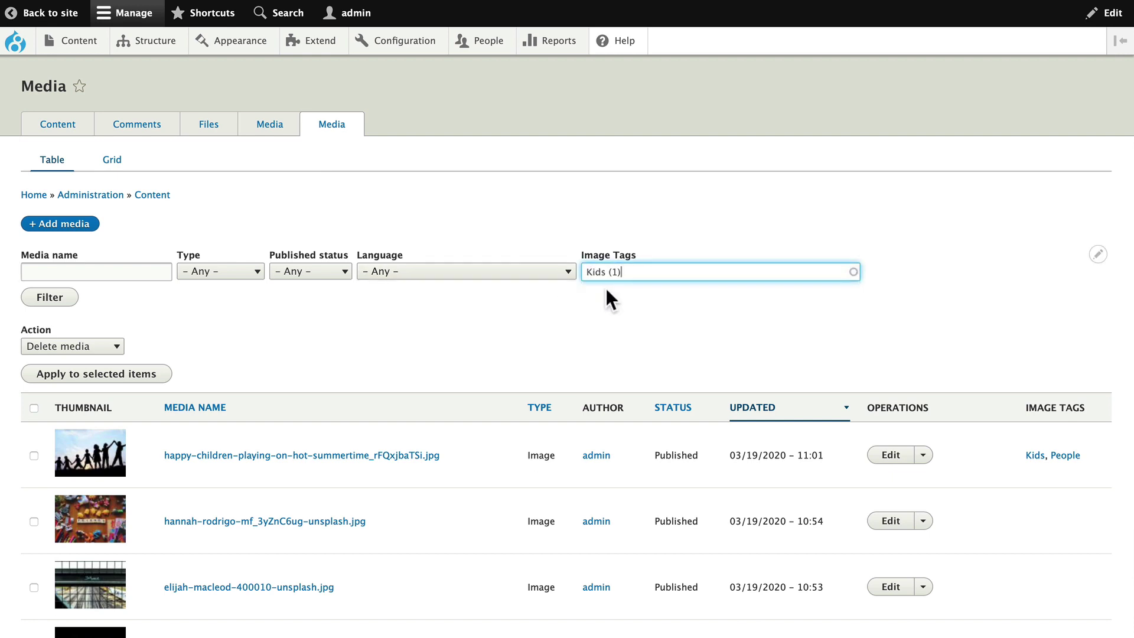
click(44, 301)
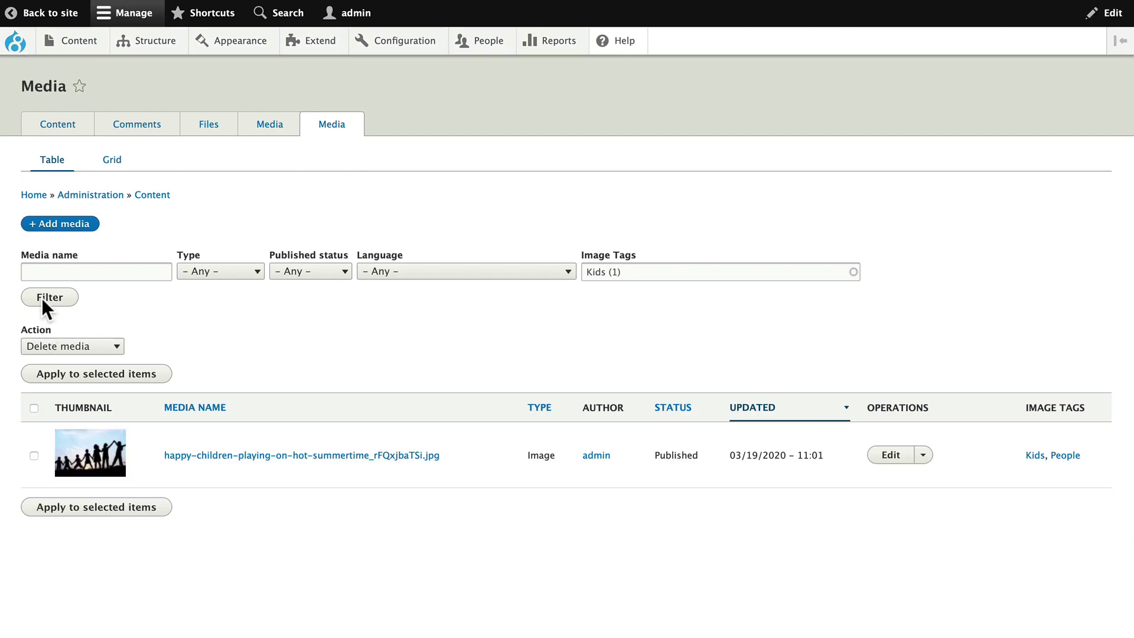